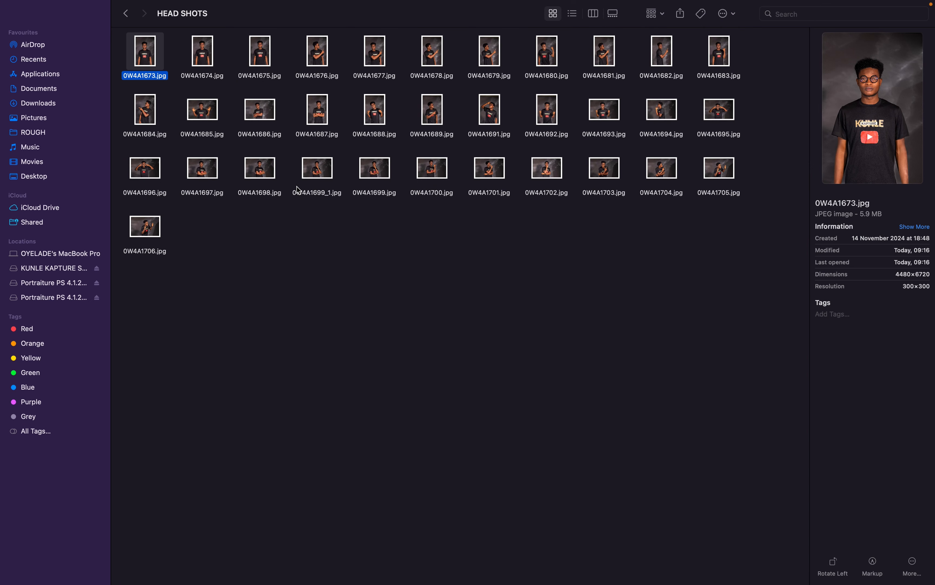
click(354, 267)
key(ctrl+Left)
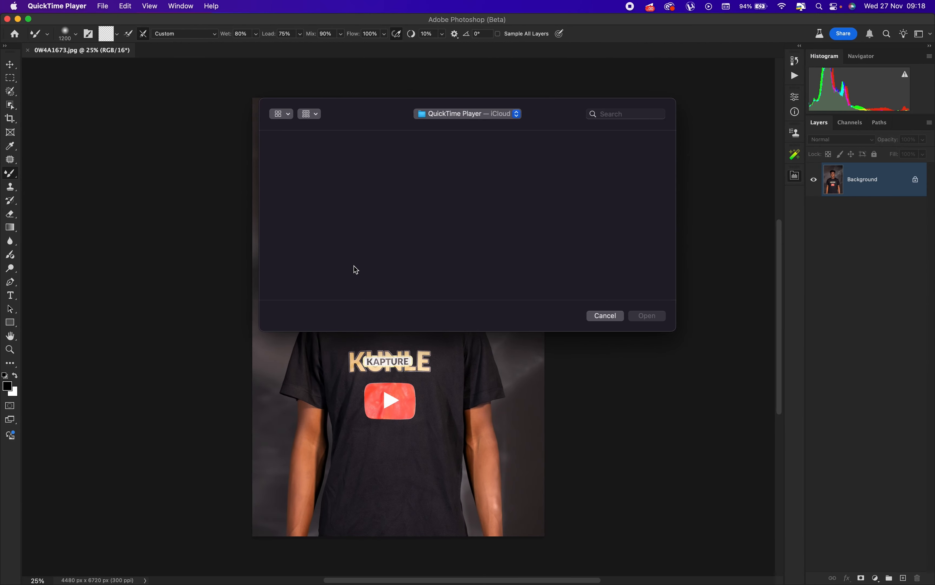
key(ctrl+Right)
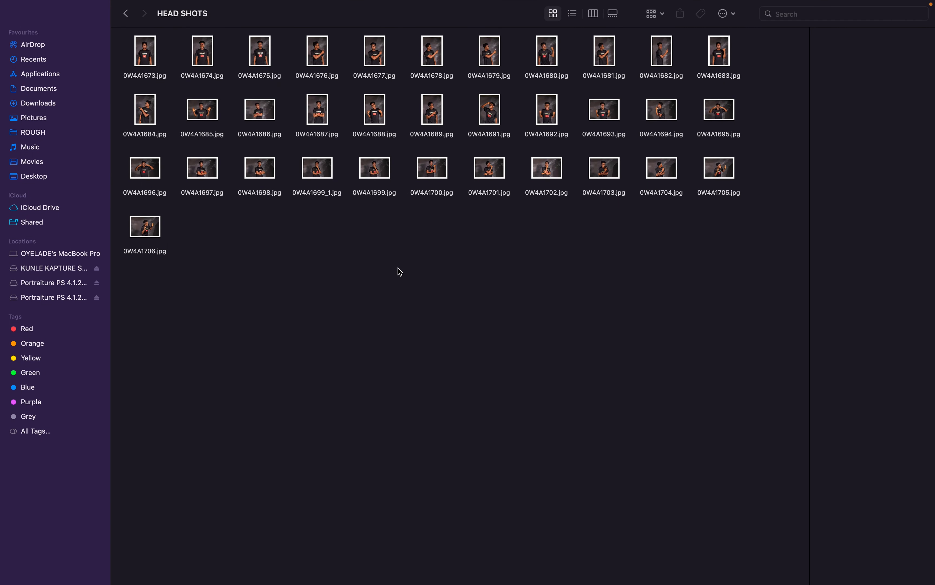
click(146, 53)
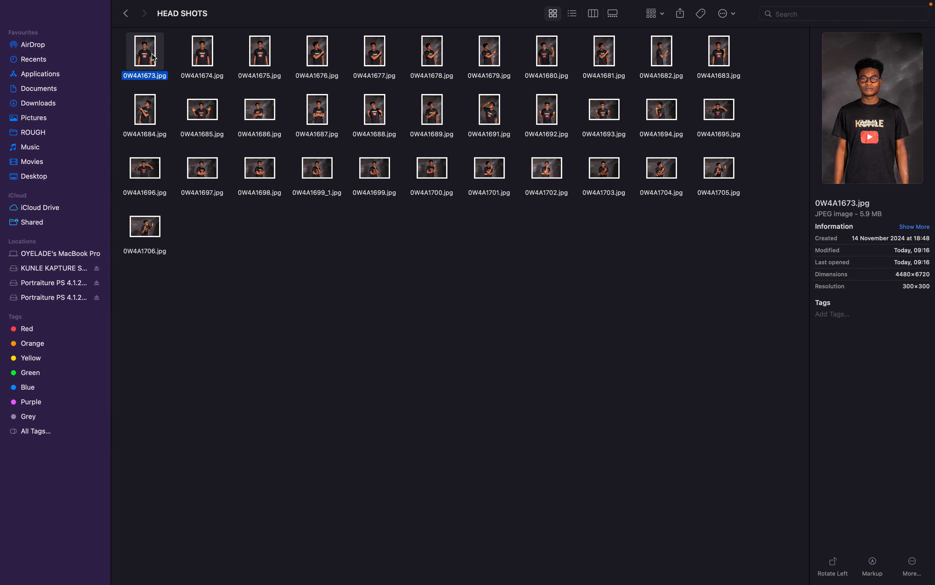
- Open 0W4A1674.jpg from the HEAD SHOTS folder in Photoshop (Beta) without Camera Raw adjustments, and collapse the Retouch Pro panel
click(198, 60)
right_click(198, 60)
mouse_move(293, 83)
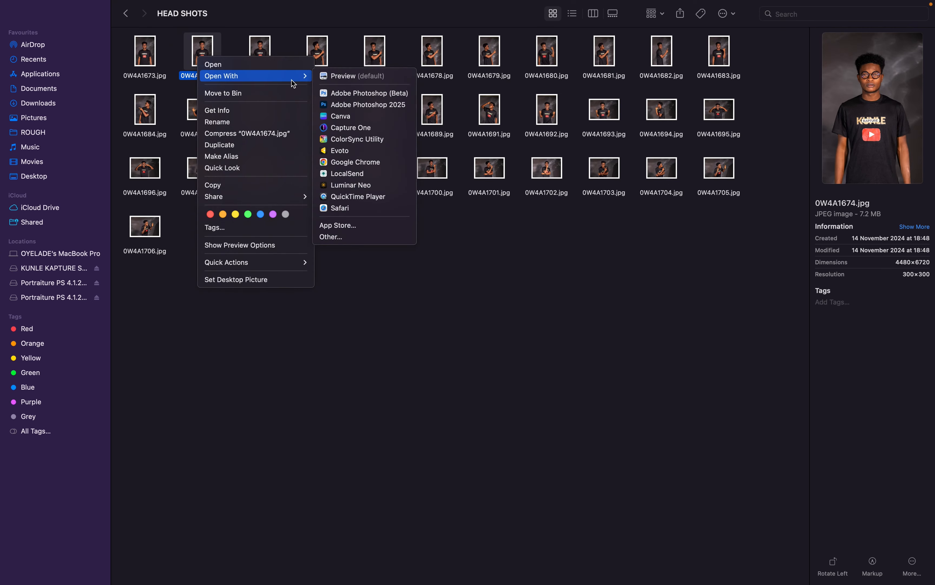
click(348, 93)
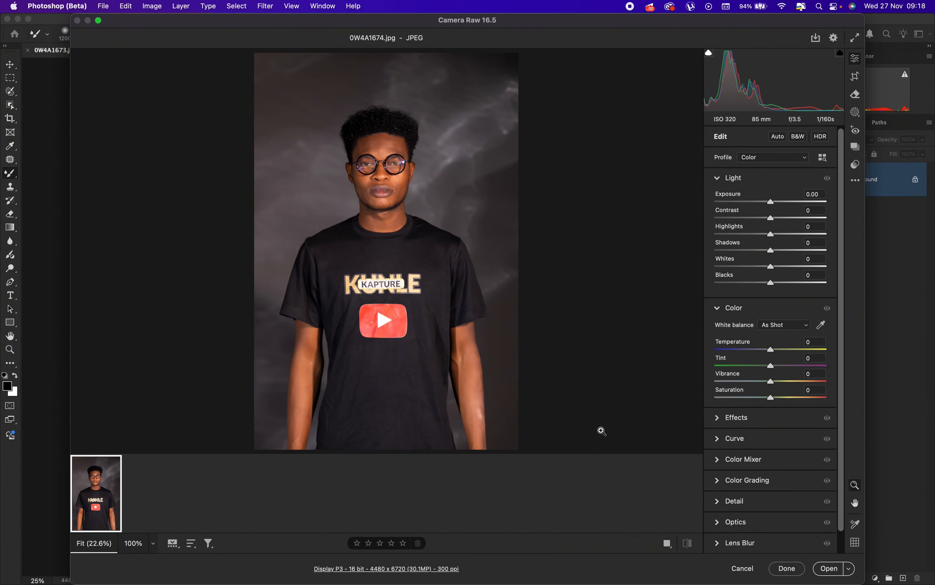
click(829, 568)
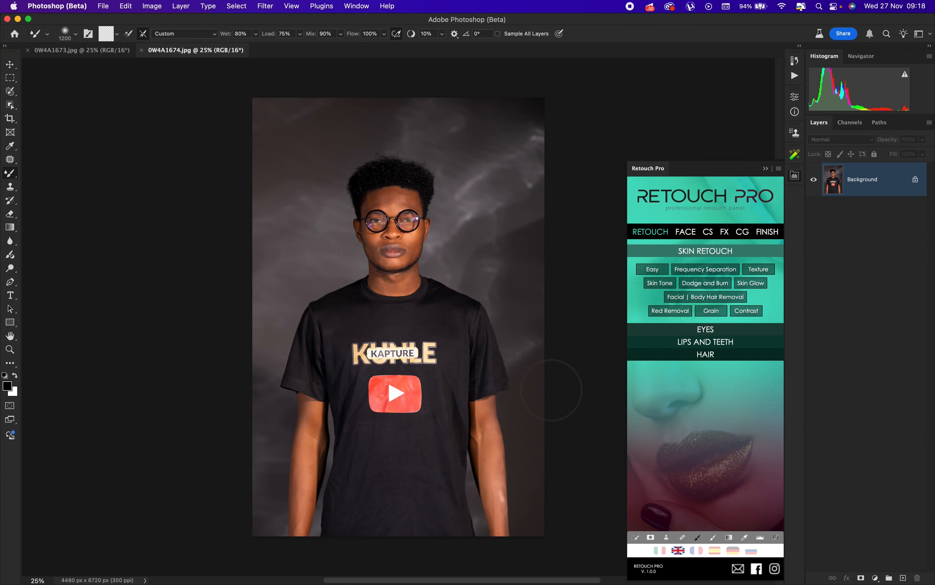
click(795, 175)
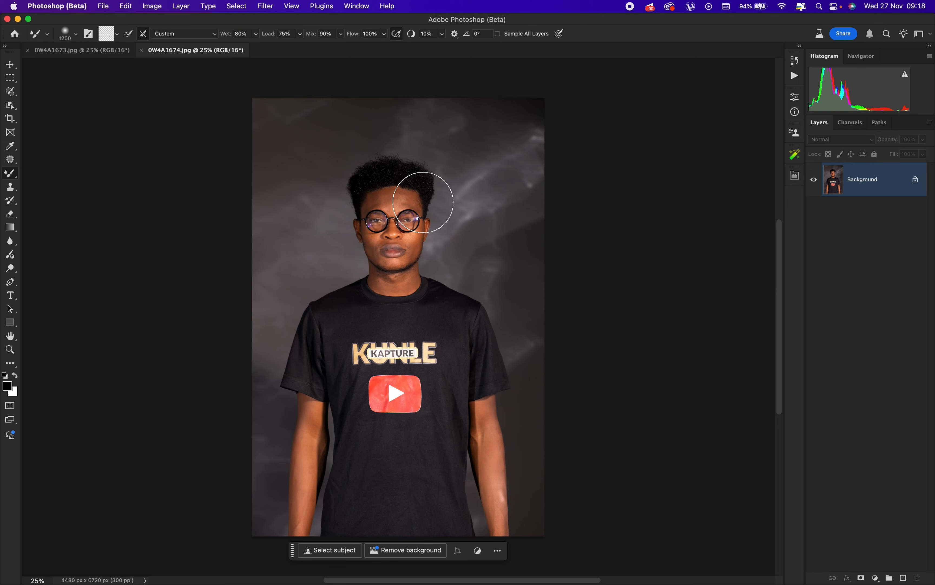
- Display the available actions and turn off Button Mode so they are listed by set
scroll(423, 202, up, 2)
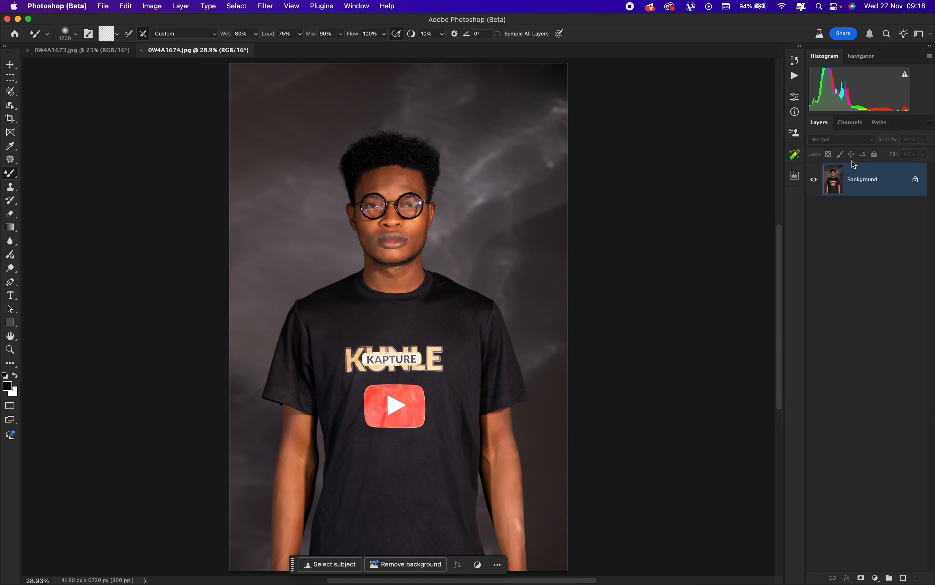
click(795, 76)
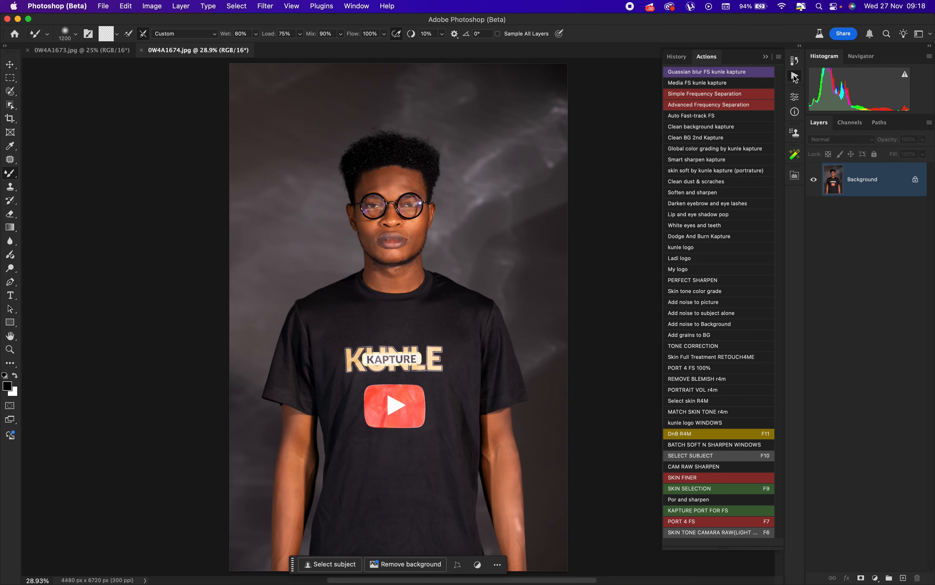
click(779, 58)
click(786, 62)
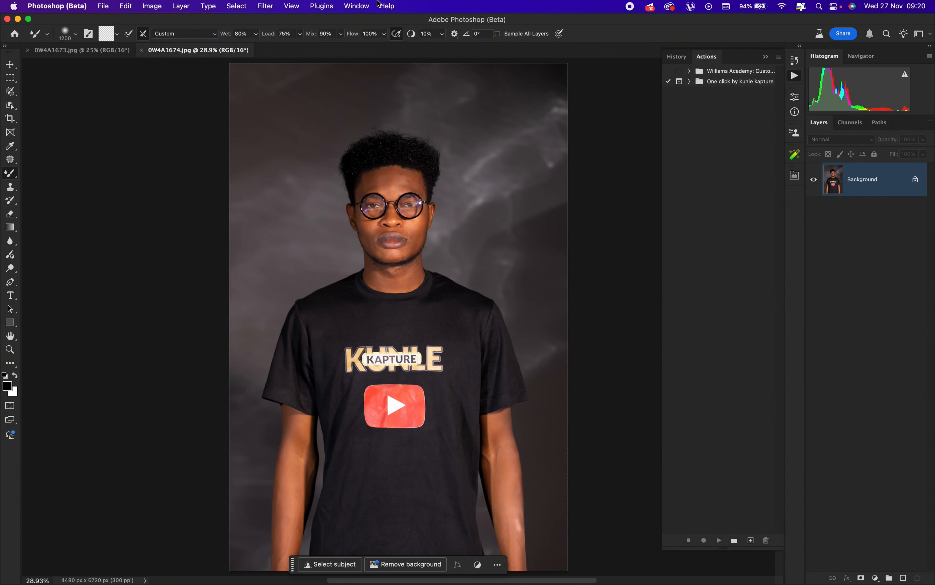
click(363, 5)
mouse_move(387, 6)
mouse_move(348, 8)
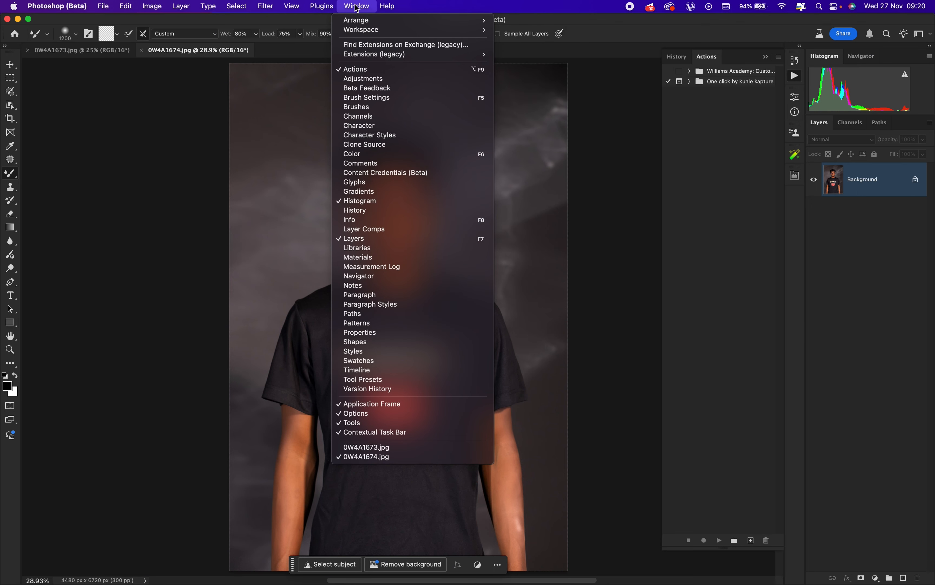
click(753, 140)
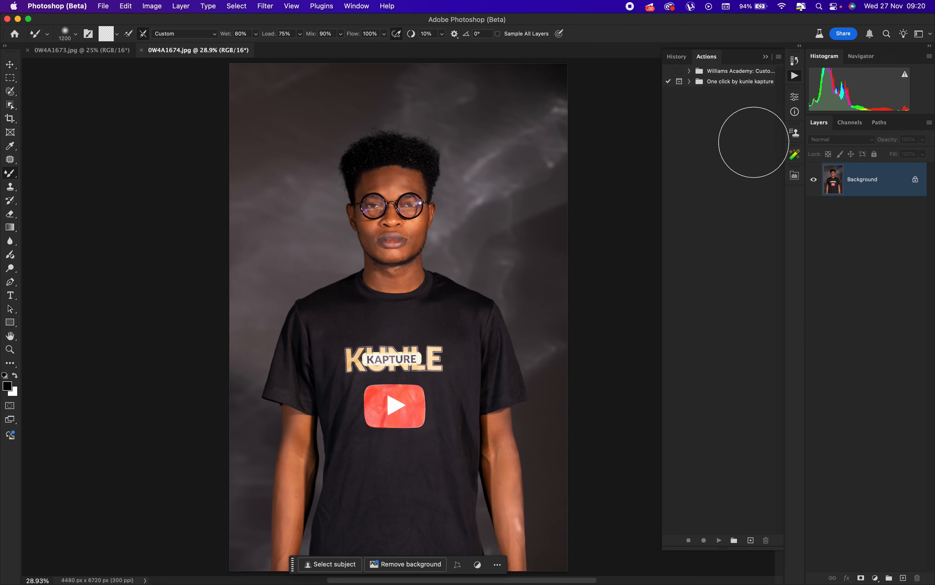
- Create a new action set named "kapture action"
click(779, 57)
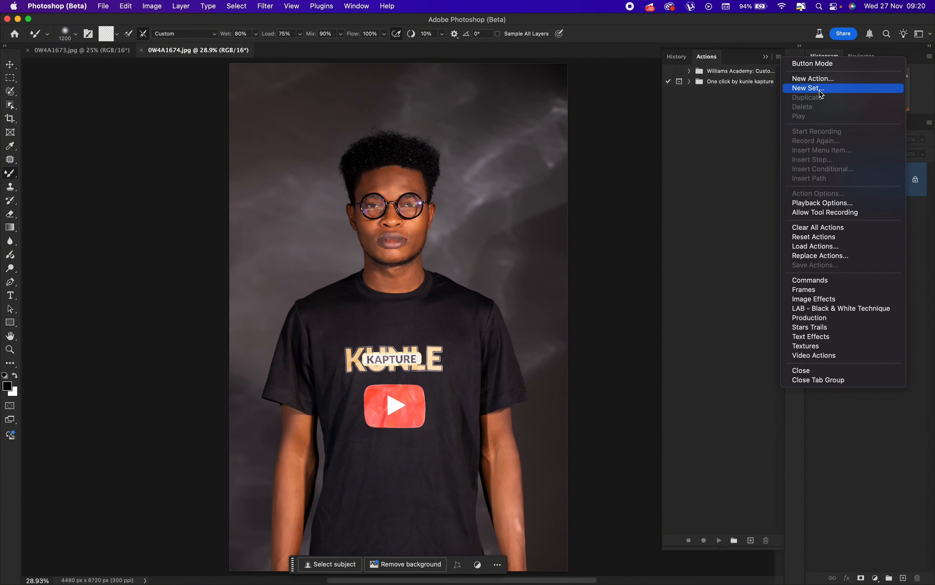
click(809, 88)
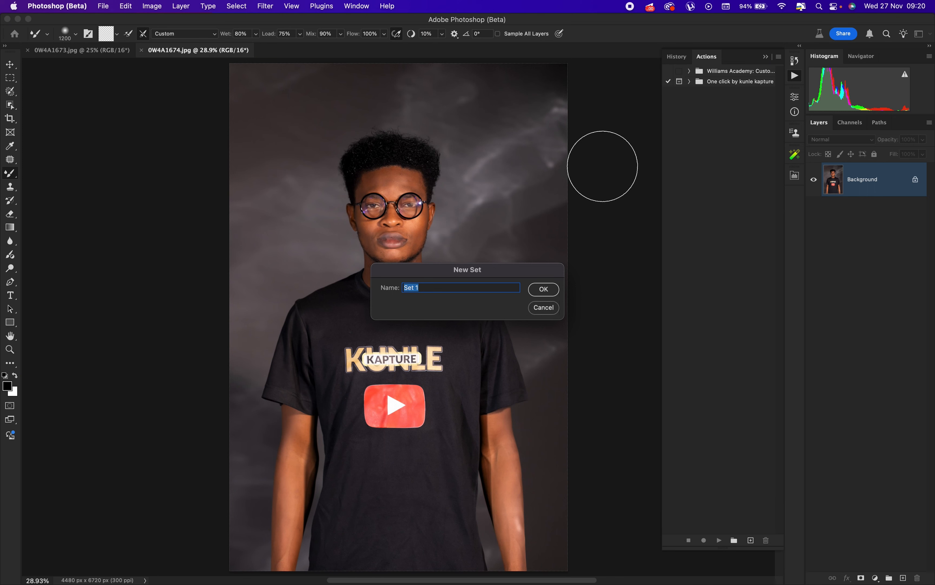
text(kapture )
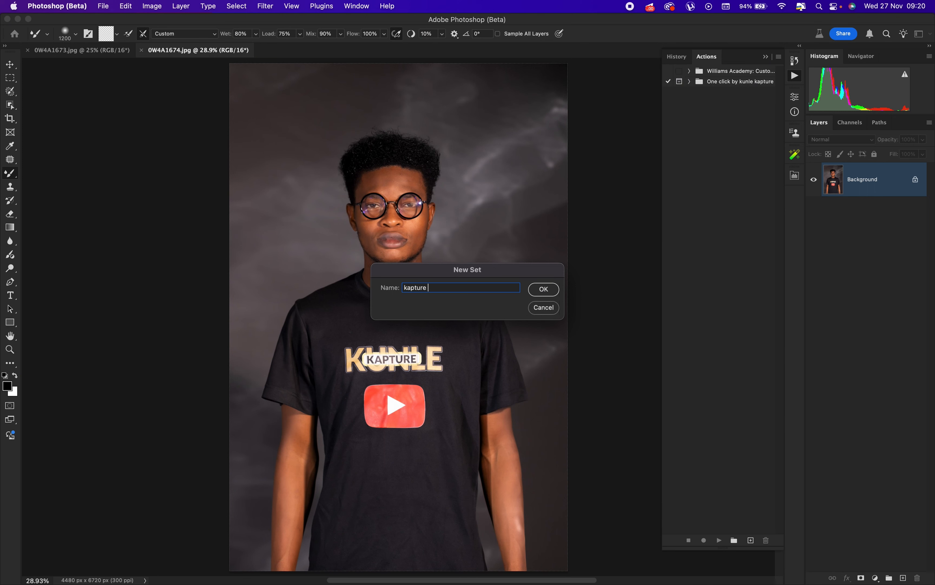
text(action)
click(543, 289)
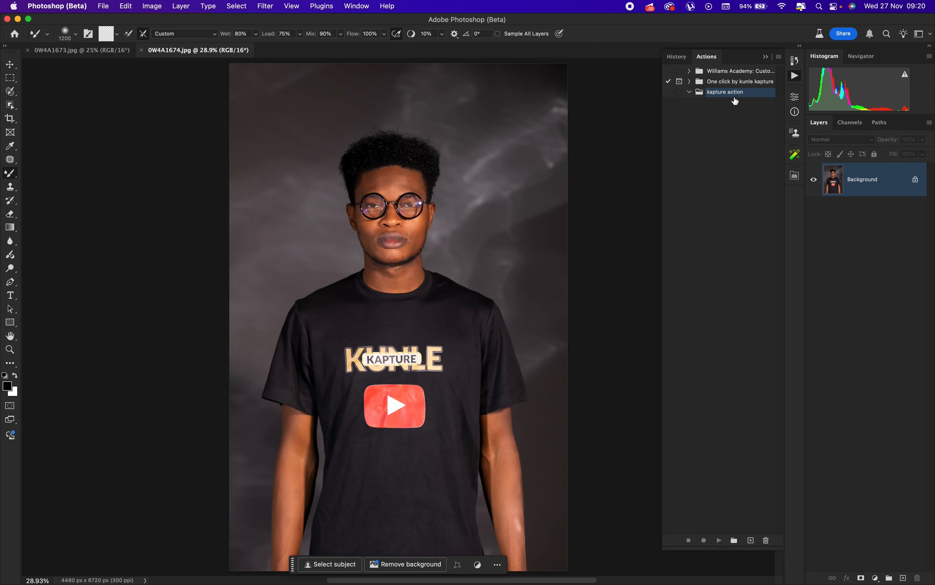
- Create an action named "port for batch photos" in the kapture action set and start recording it
click(779, 57)
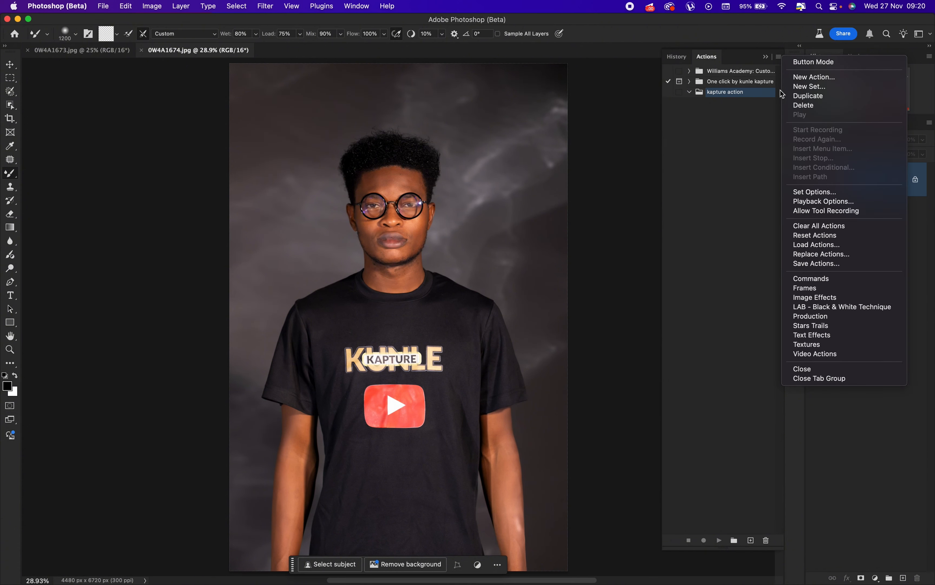
click(810, 79)
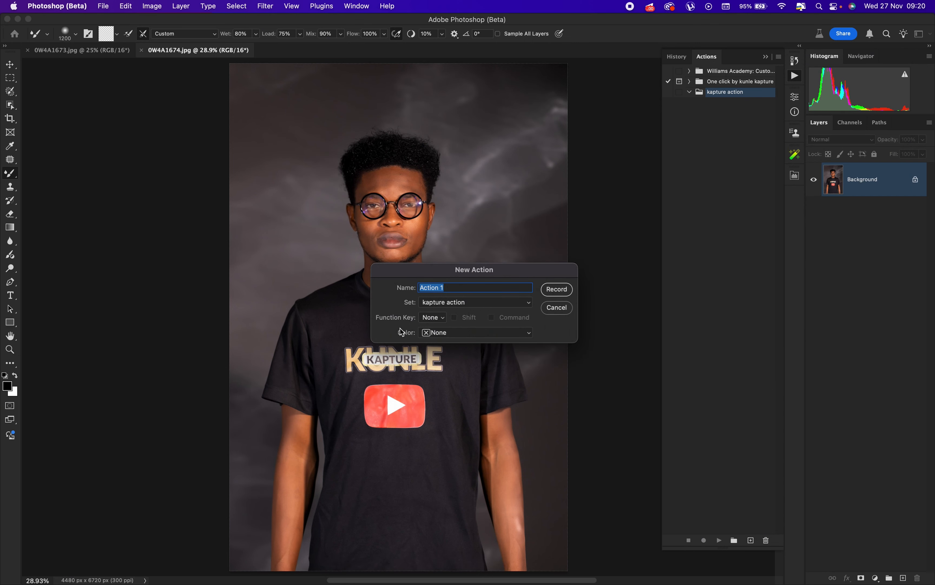
text(pdrt for batch photos)
key(BackSpace)
text(s)
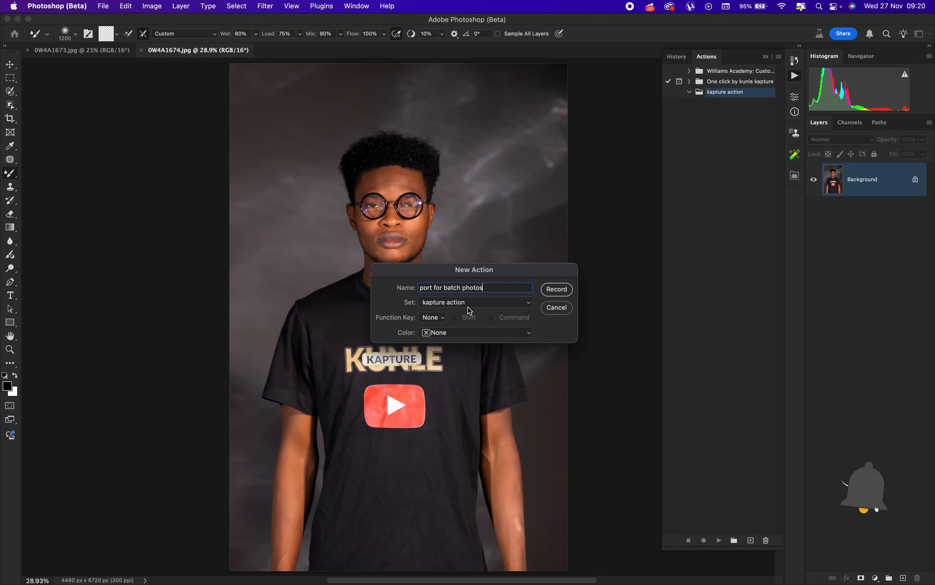
click(458, 308)
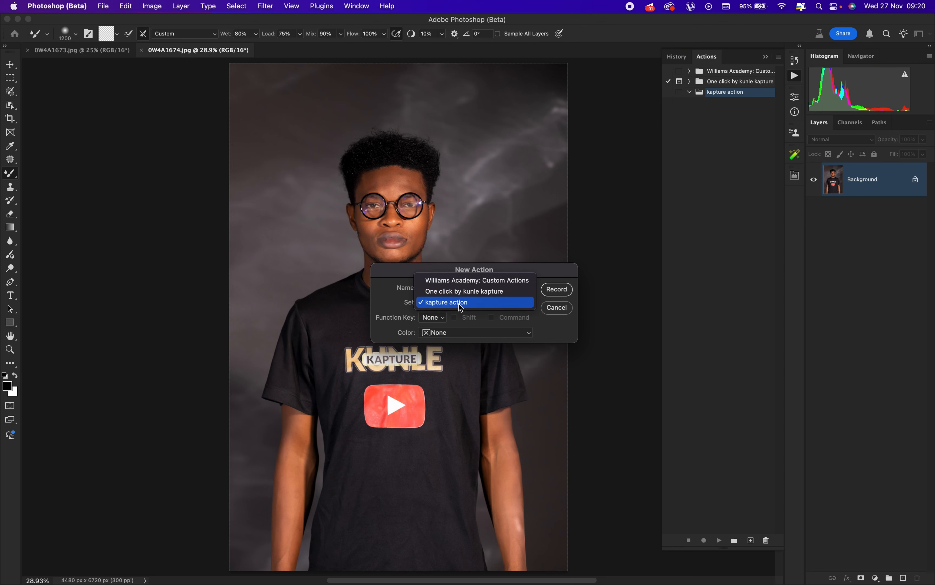
click(460, 303)
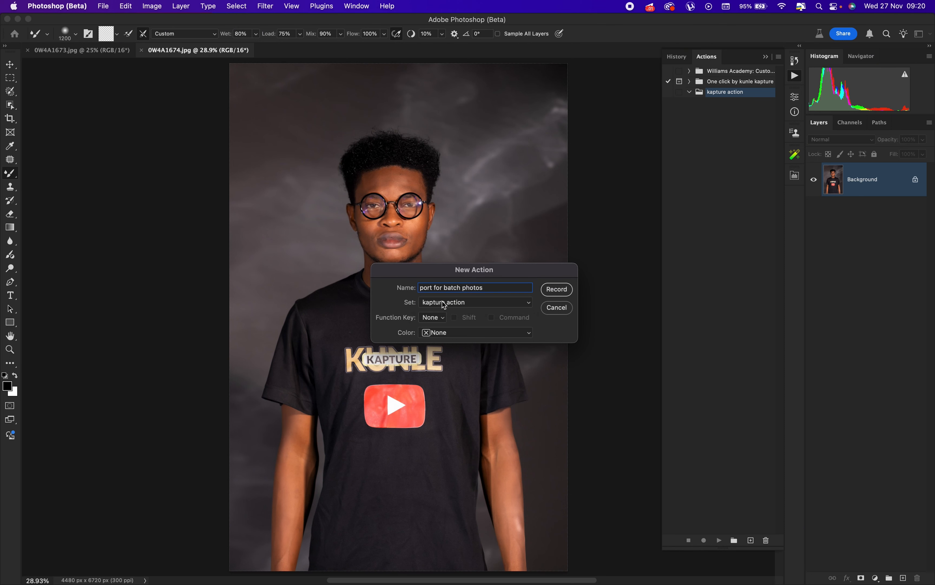
click(464, 303)
click(464, 304)
click(557, 290)
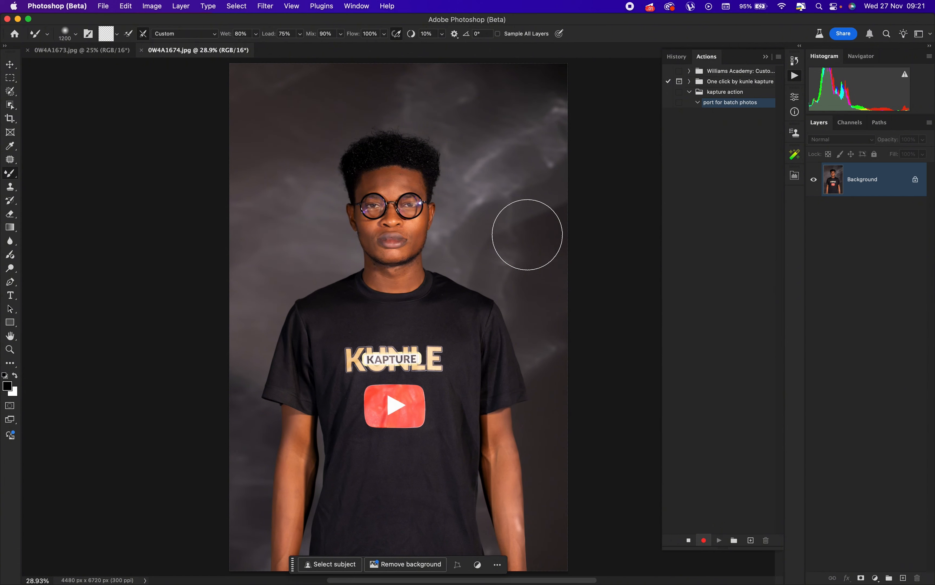
- Apply the Imagenomic Portraiture 3 filter to the photo with the DEFAULT preset, output to the same layer
click(265, 6)
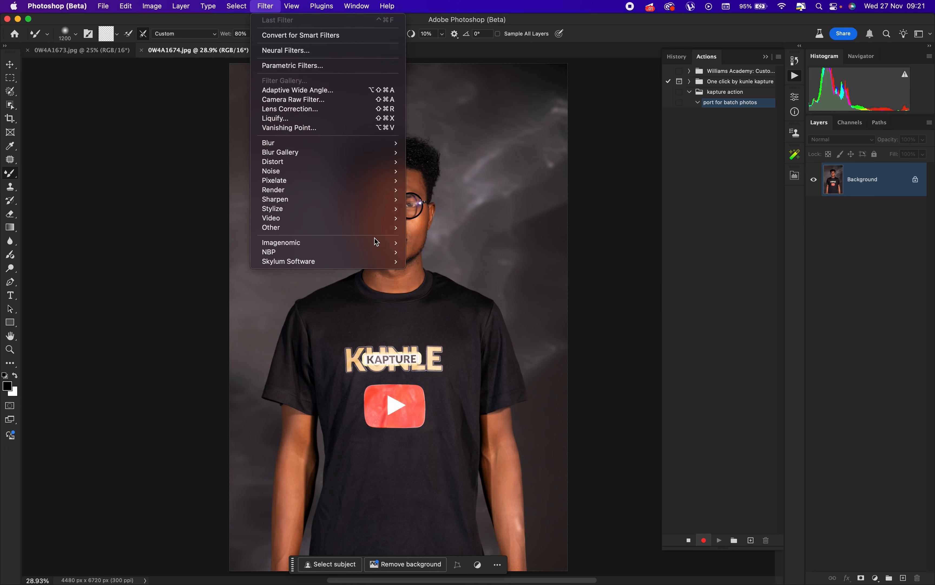
mouse_move(374, 242)
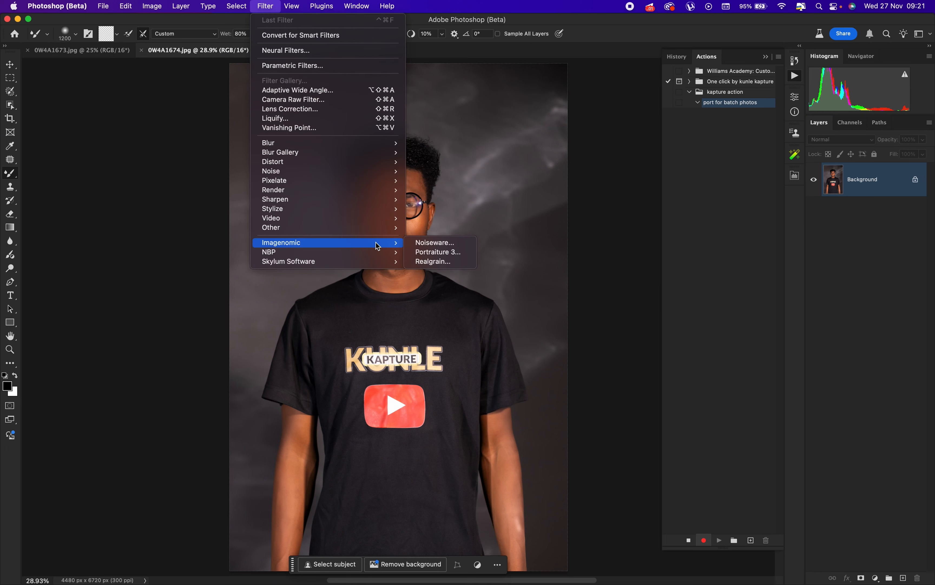
click(439, 253)
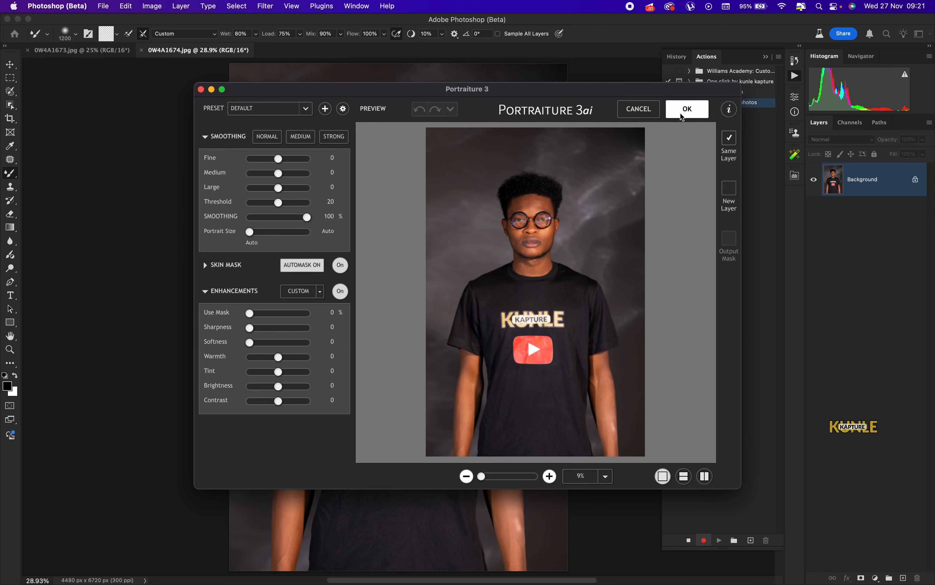
click(690, 110)
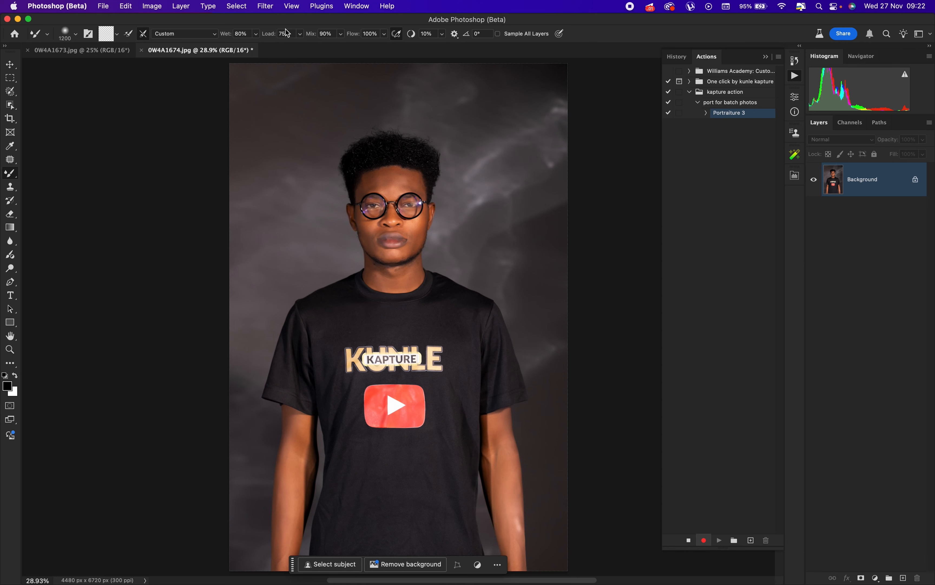
- Start the Unsharp Mask filter on the photo and frame the subject's face in its preview at 33%
click(267, 5)
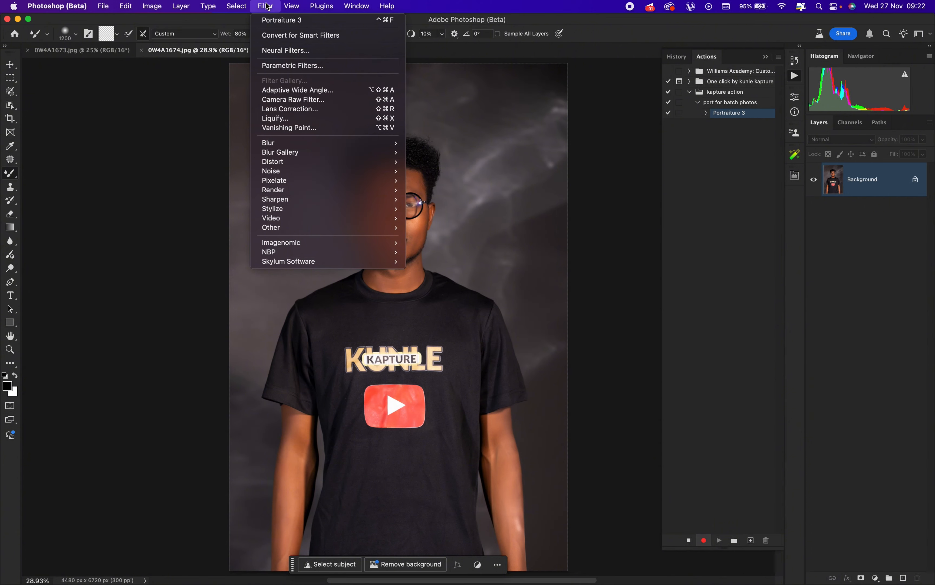
mouse_move(381, 199)
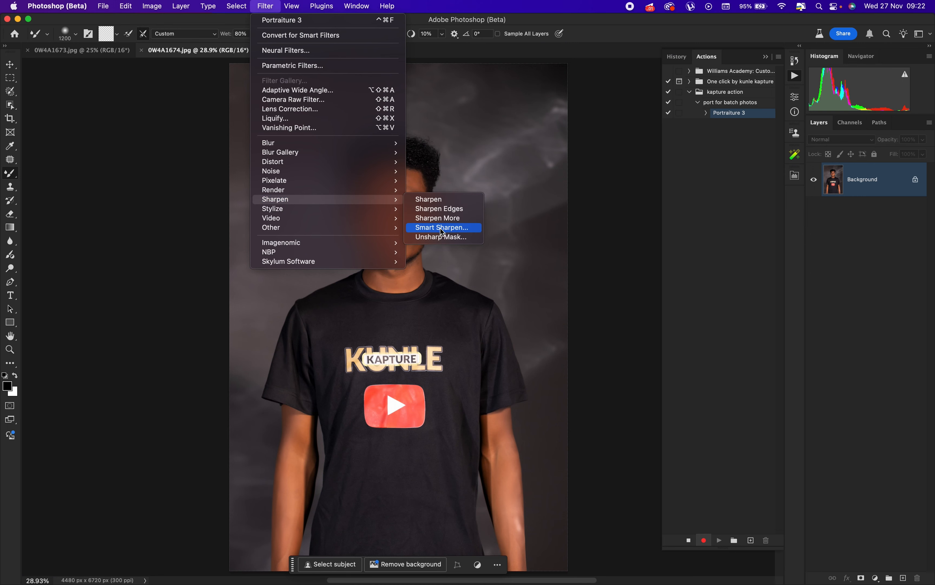
click(442, 237)
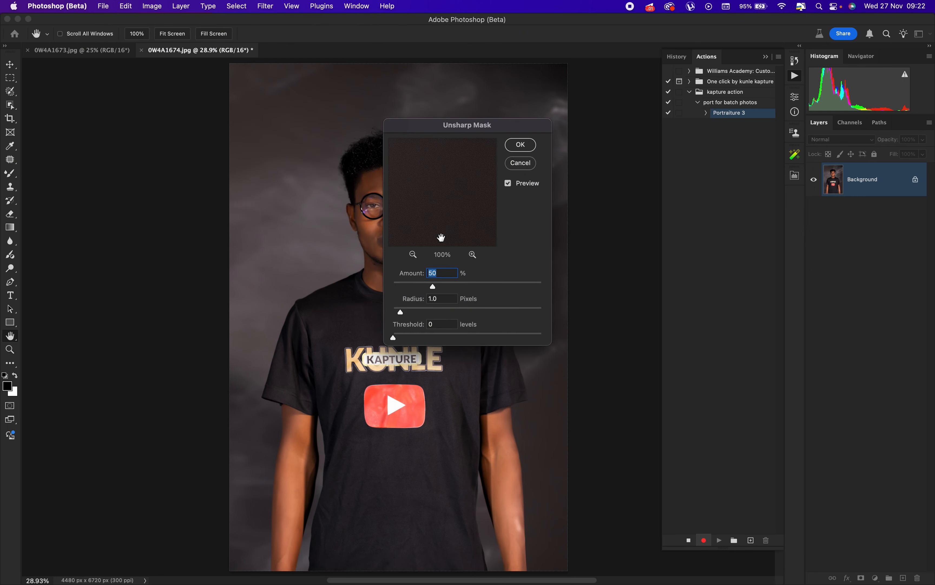
drag(465, 127, 572, 131)
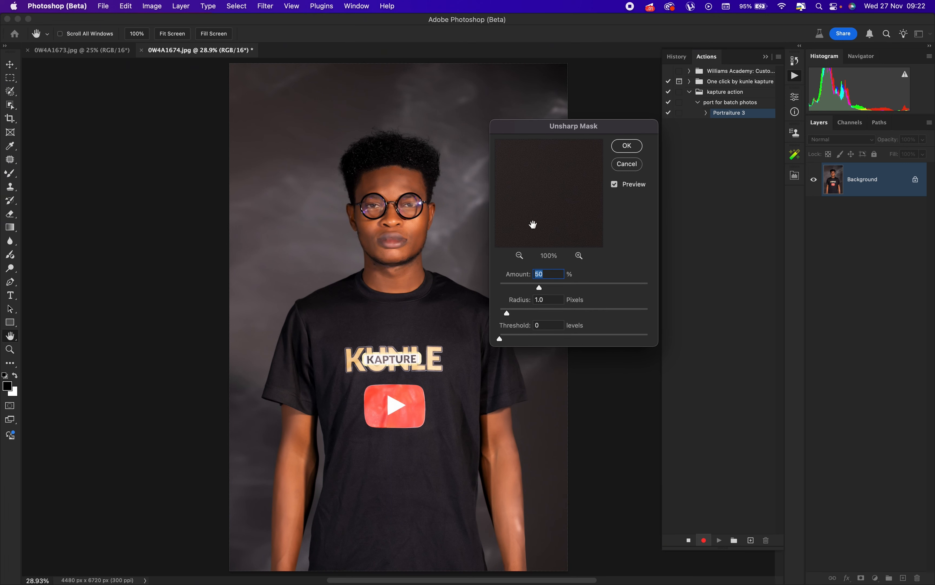
click(580, 256)
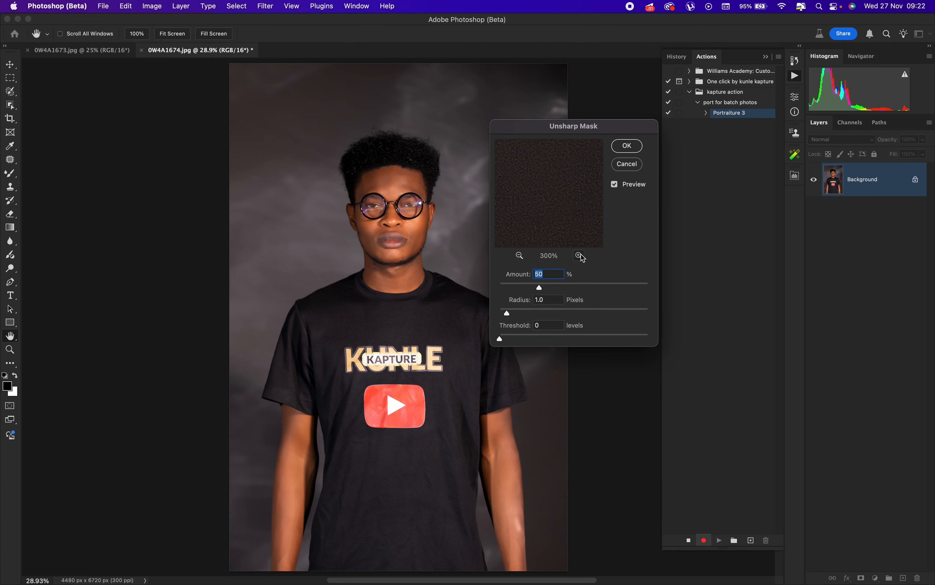
click(519, 256)
click(519, 256)
drag(545, 179, 700, 524)
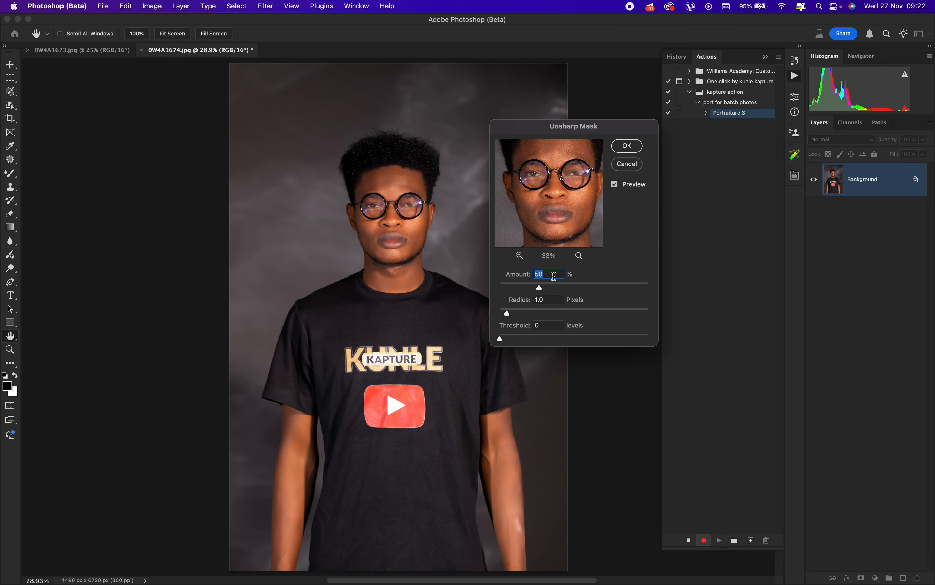
- Try an Unsharp Mask radius of 9.5 pixels and check the sharpening on the face in the preview
click(547, 300)
text(3.0)
click(547, 325)
drag(530, 312, 558, 314)
click(580, 255)
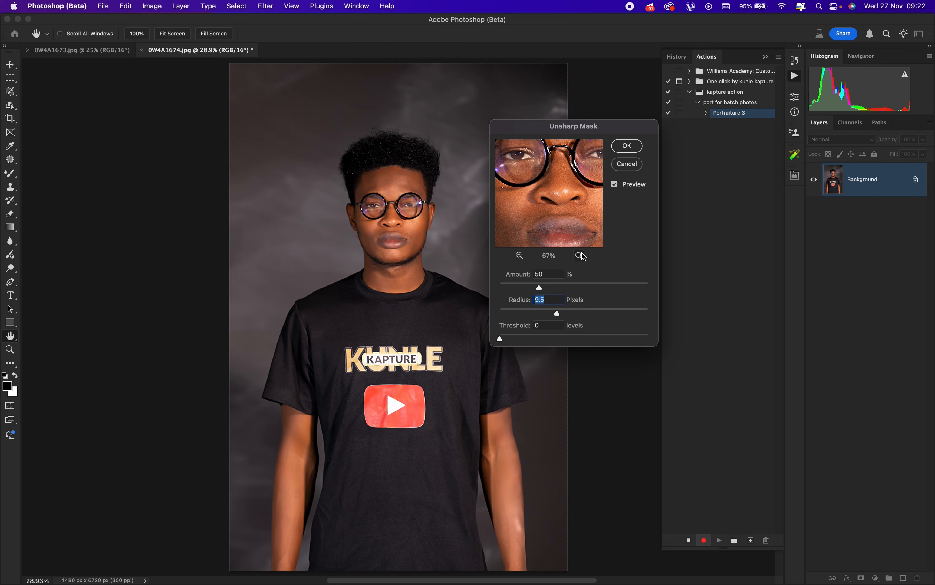
click(519, 256)
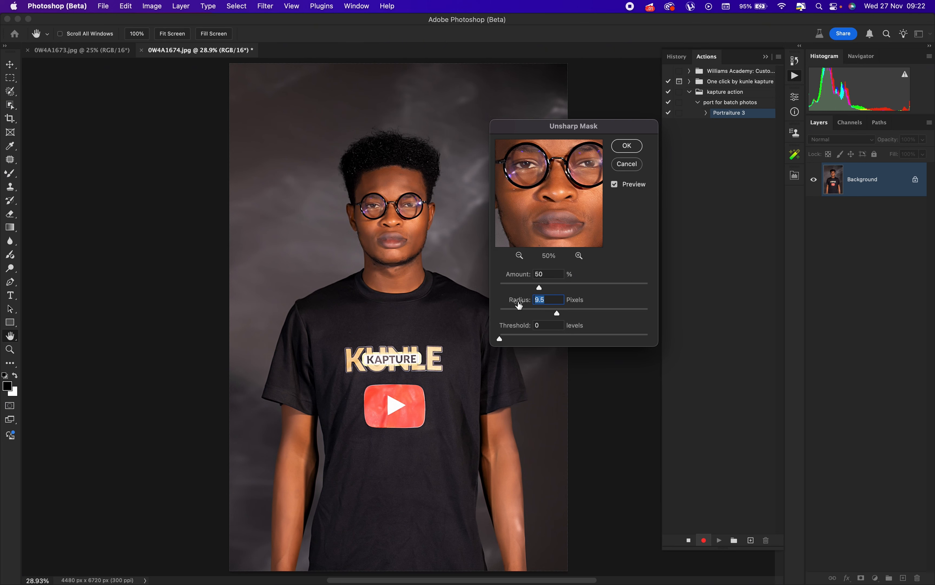
- Set the Unsharp Mask radius to 8.0 pixels, threshold to 0 levels and amount to 60%, and check the face at 100%
text(8.0)
click(547, 328)
drag(523, 337, 329, 336)
click(554, 286)
text(70)
key(BackSpace)
key(BackSpace)
text(60)
click(580, 256)
click(581, 256)
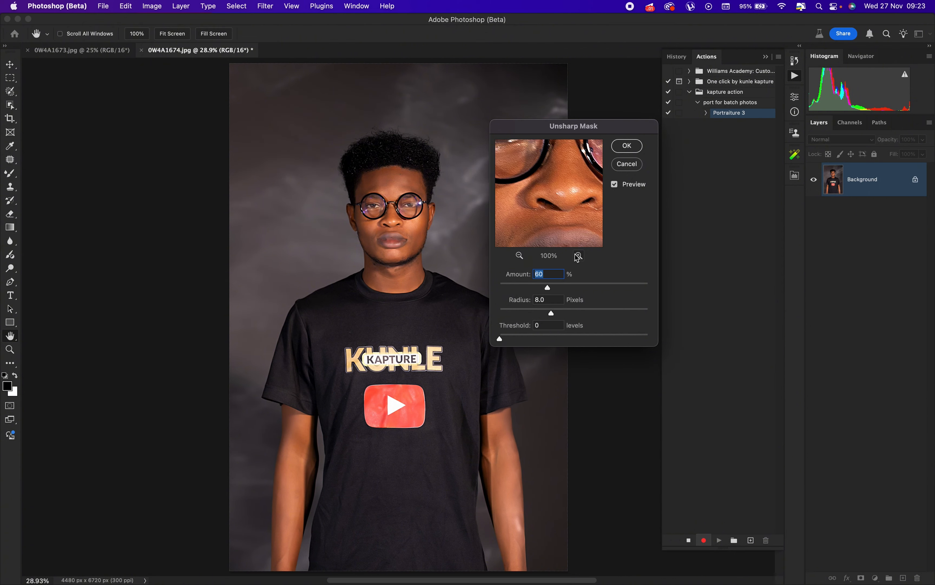
- Compare the photo with and without the sharpening preview and apply the Unsharp Mask filter
click(615, 185)
click(616, 187)
click(616, 187)
click(616, 185)
click(616, 185)
click(627, 146)
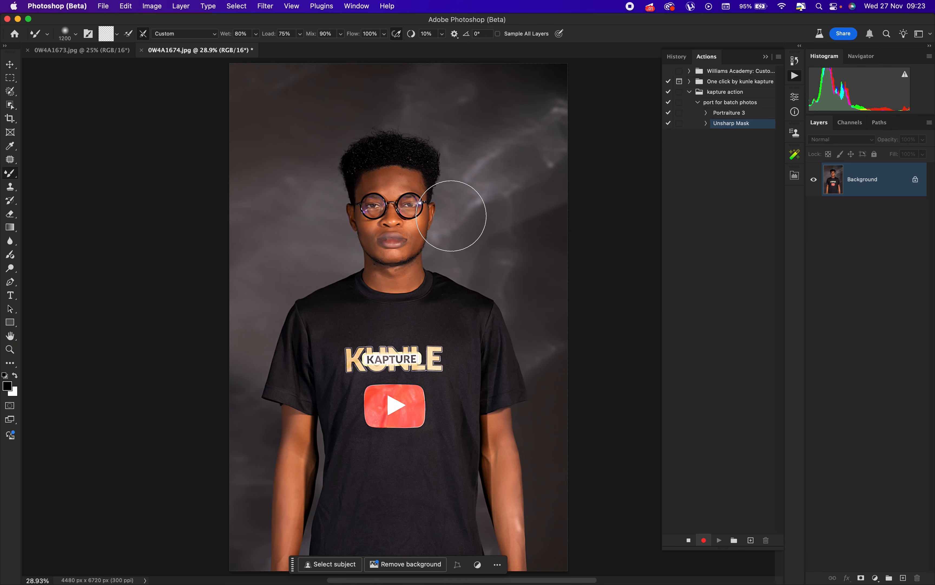
- Inspect the sharpened photo up close, stop recording the action and collapse "port for batch photos"
scroll(451, 215, up, 6)
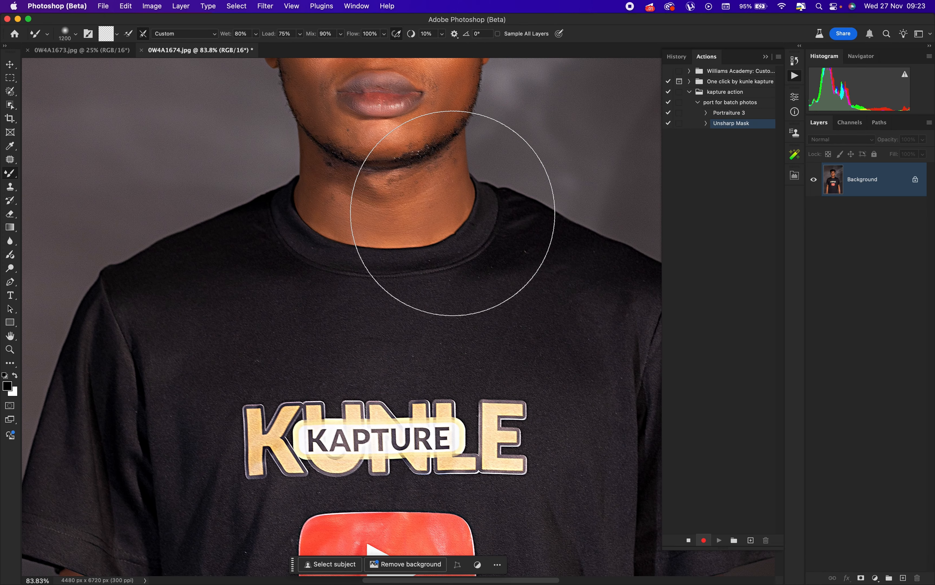
key(super+0)
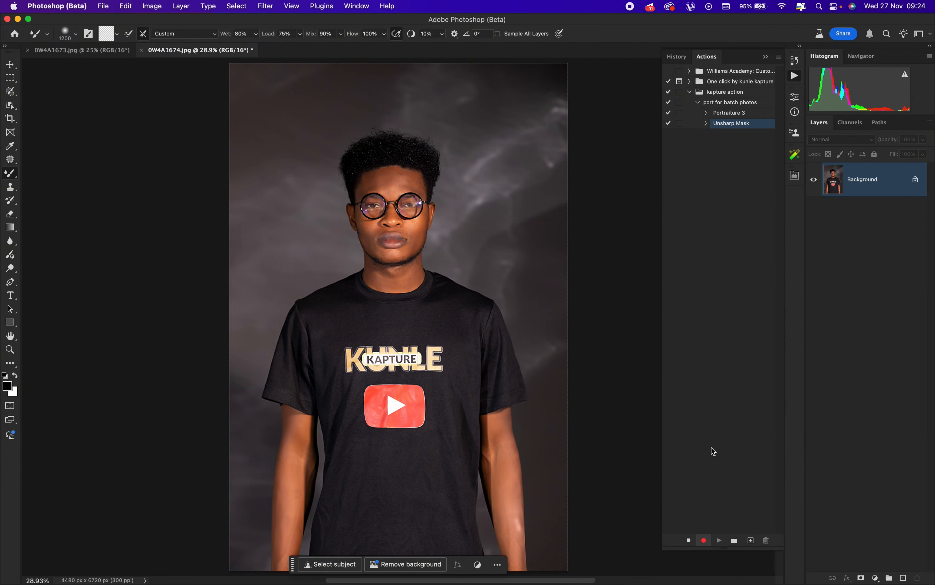
click(689, 541)
click(698, 103)
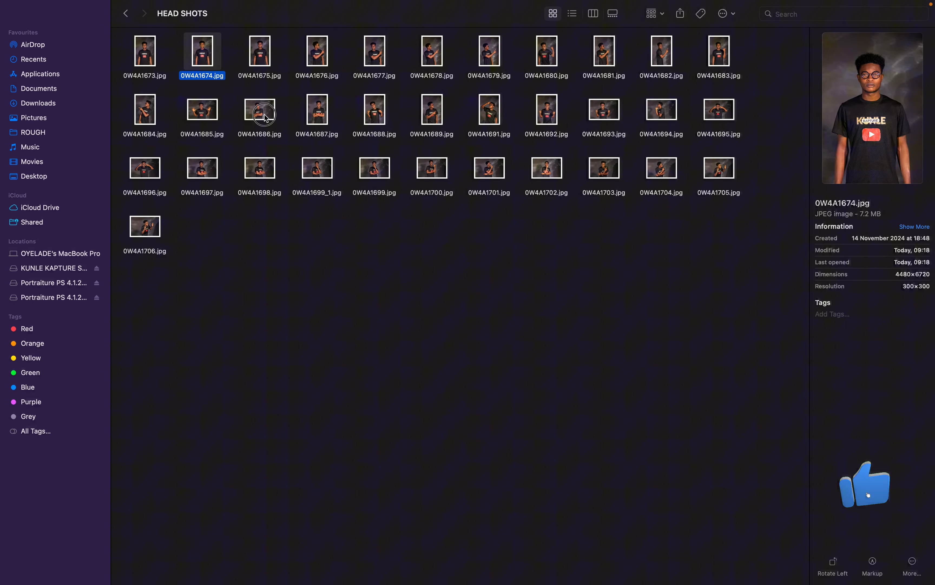
- Review the photos in Finder's HEAD SHOTS folder, previewing 0W4A1686.jpg and 0W4A1699.jpg, and return to Photoshop
click(264, 117)
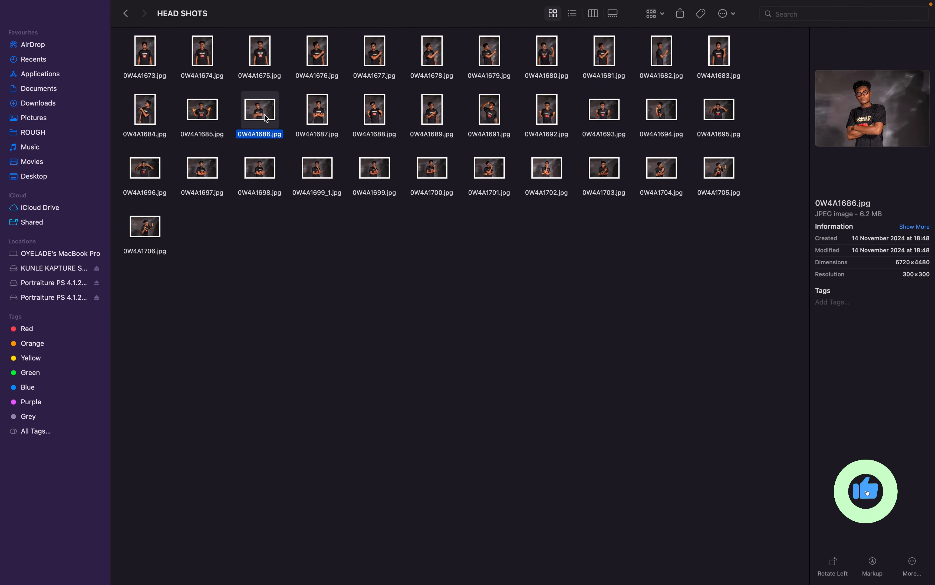
key(space)
key(space)
key(super+a)
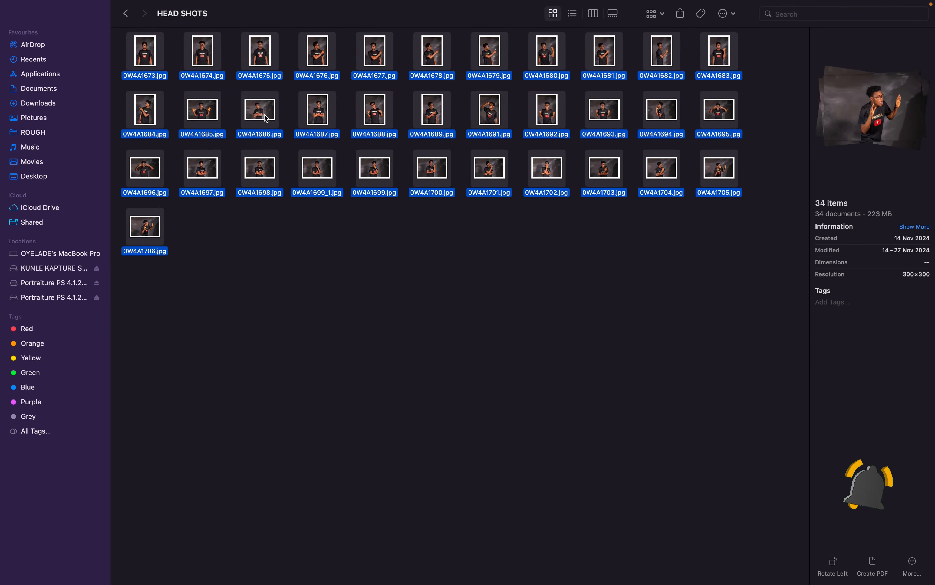
click(466, 355)
click(388, 179)
key(space)
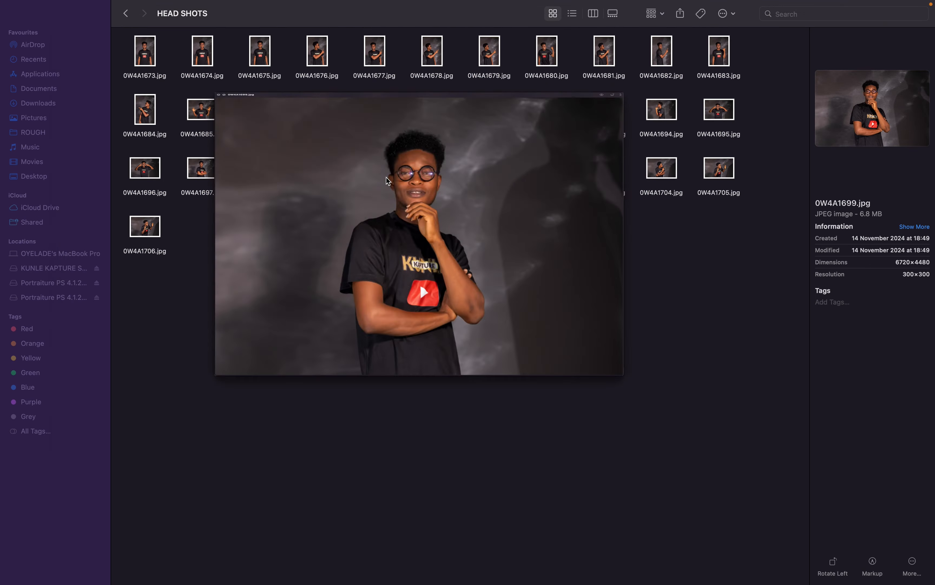
key(space)
click(410, 246)
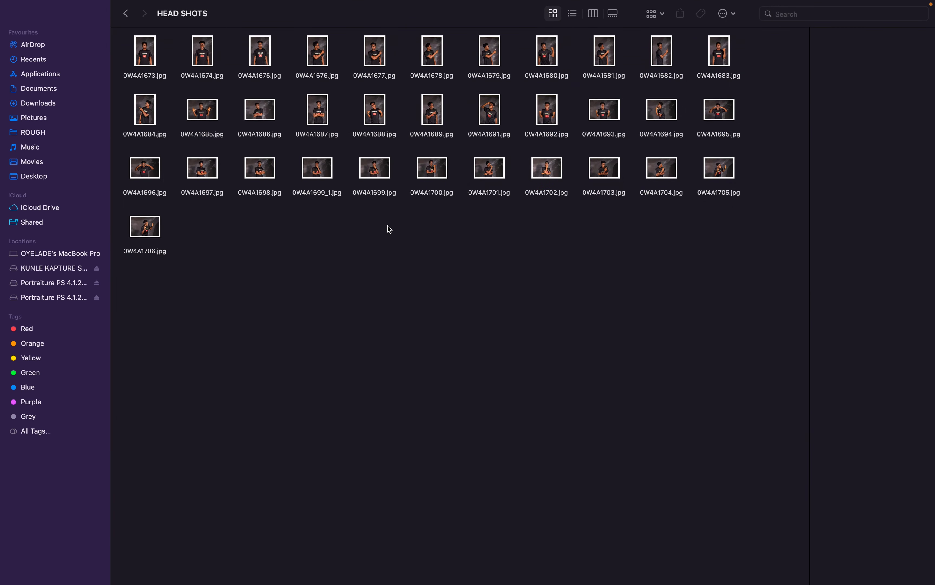
key(super+a)
click(341, 322)
key(ctrl+Left)
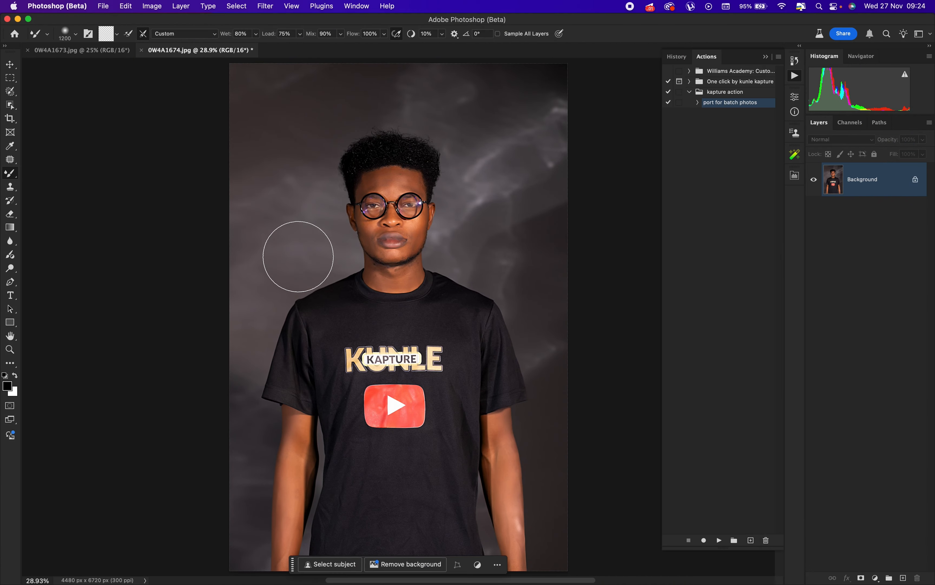
- Open the Image Processor script and set it to process images from a folder instead of the open images
click(105, 7)
mouse_move(209, 252)
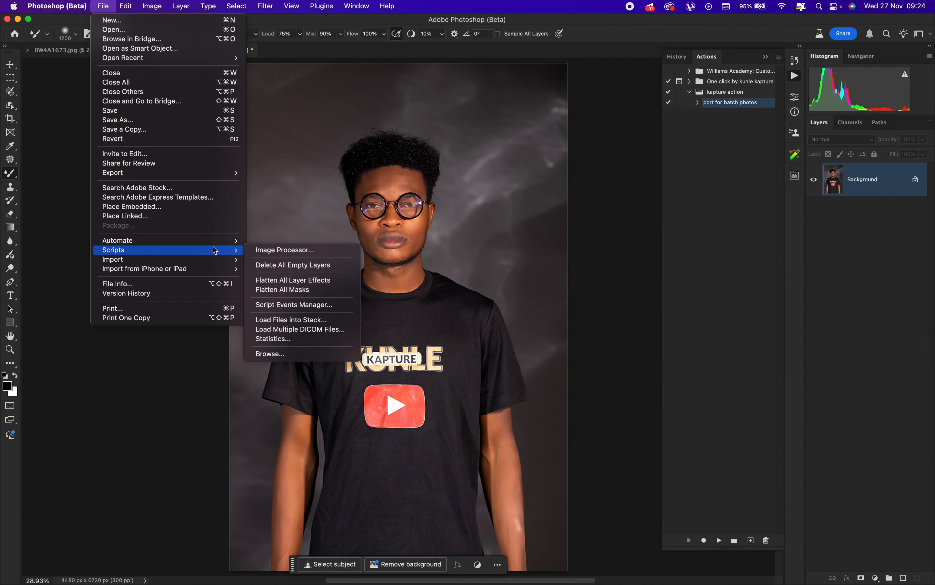
click(269, 251)
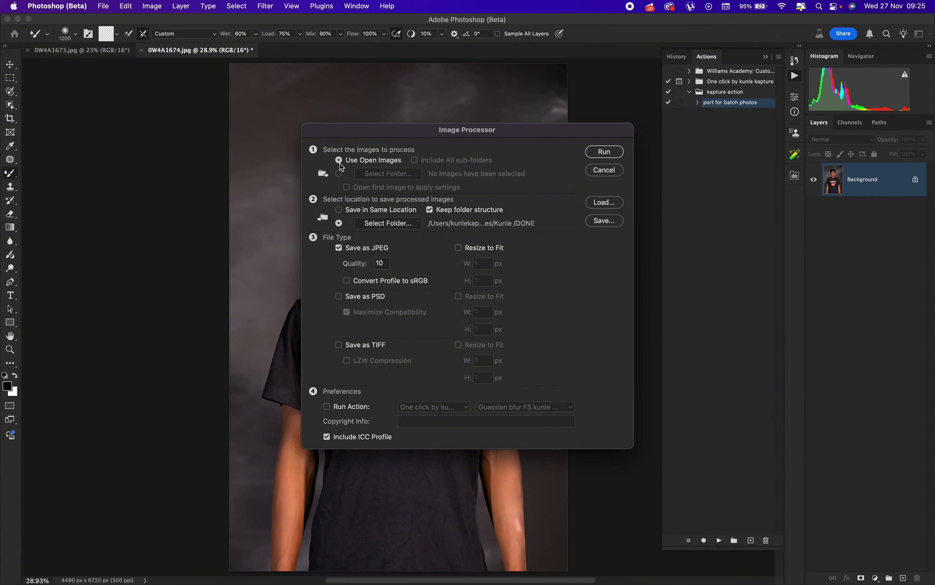
click(339, 173)
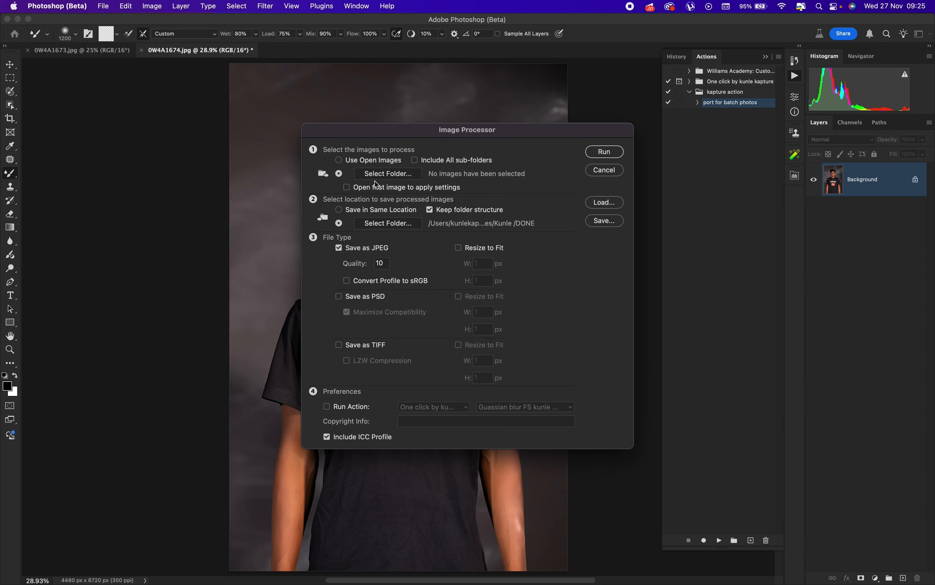
- Choose the HEAD SHOTS folder inside Pictures/Pratice as the Image Processor's source folder
click(397, 175)
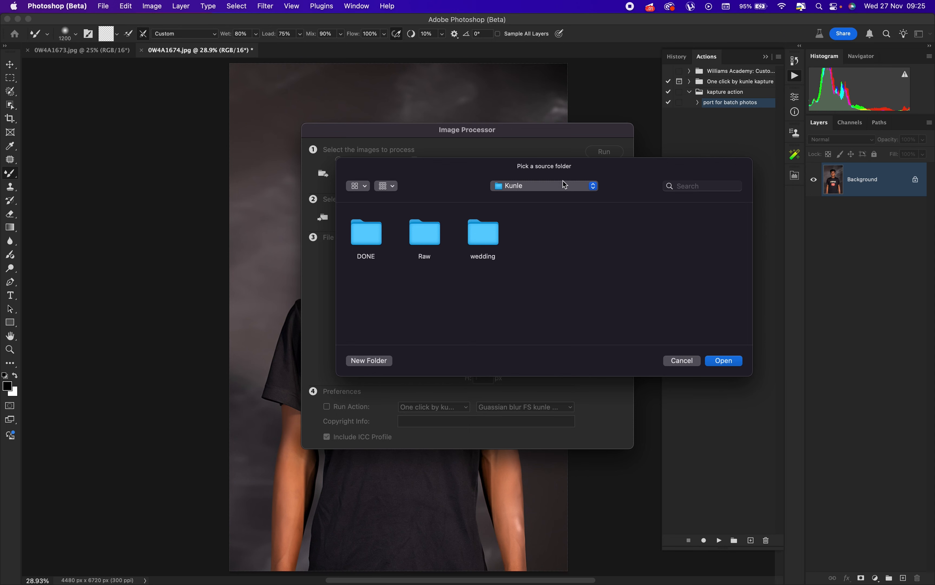
click(594, 187)
click(548, 203)
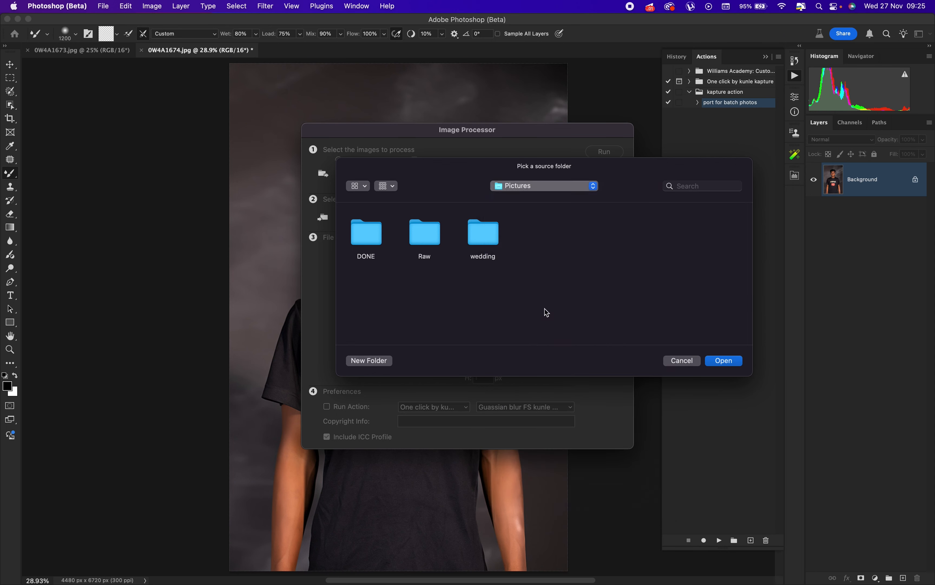
text(pr)
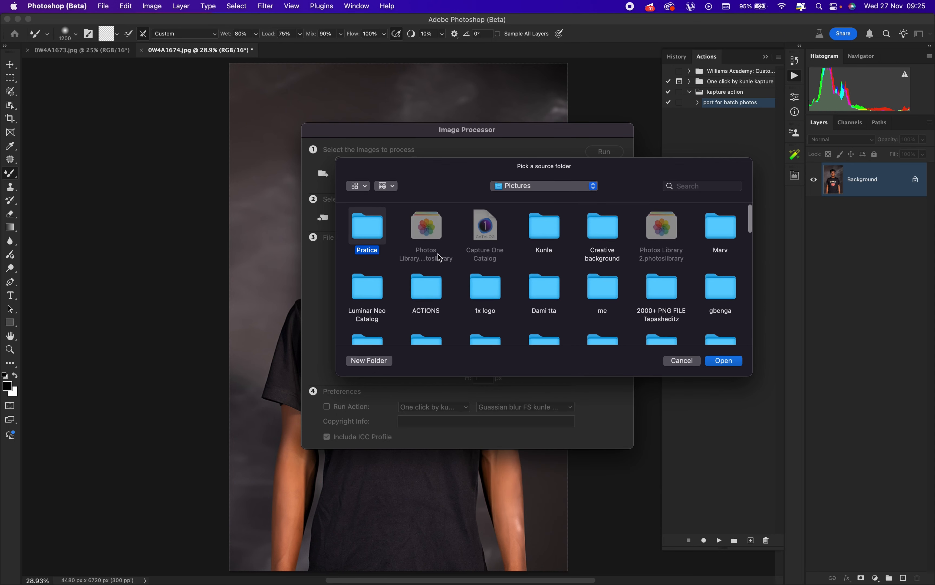
double_click(371, 229)
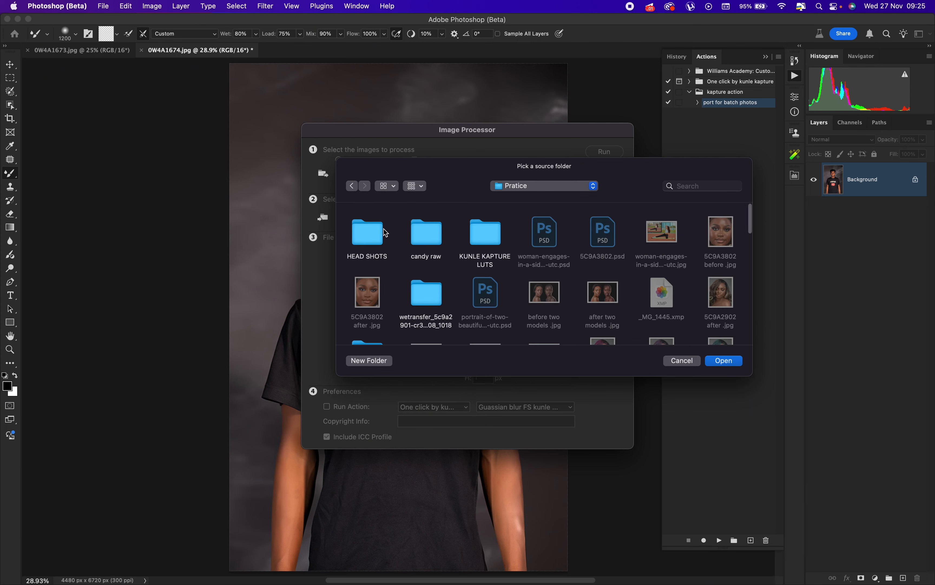
click(366, 230)
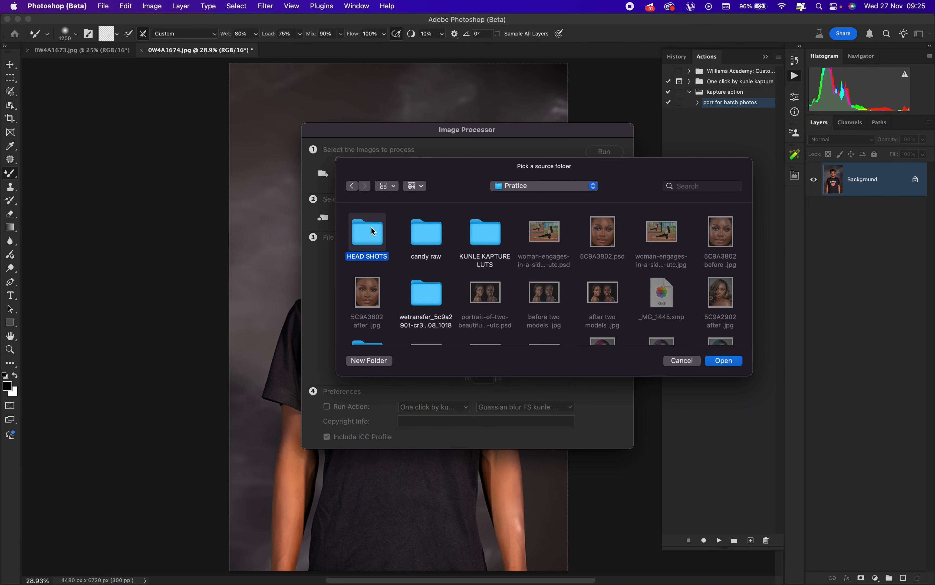
key(space)
key(space)
double_click(369, 232)
click(353, 186)
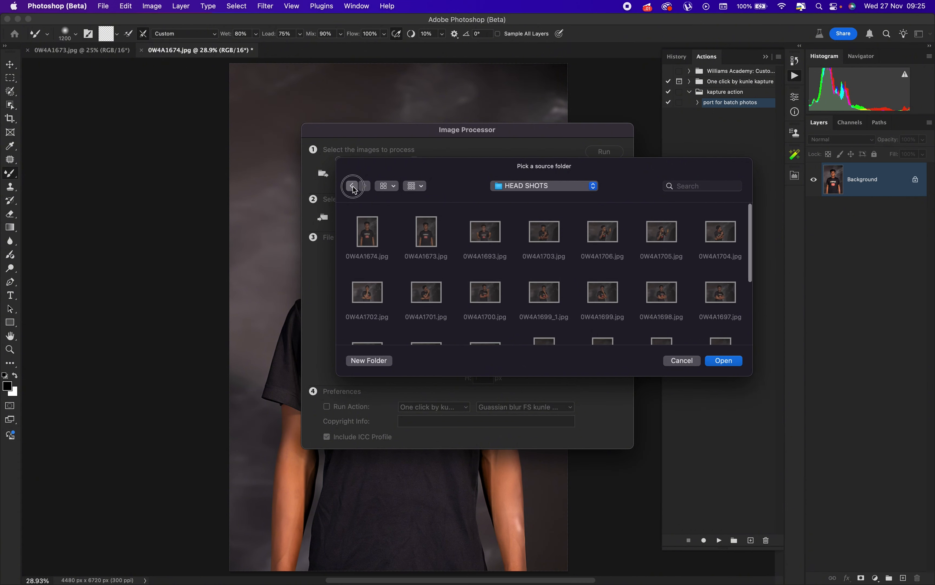
click(366, 232)
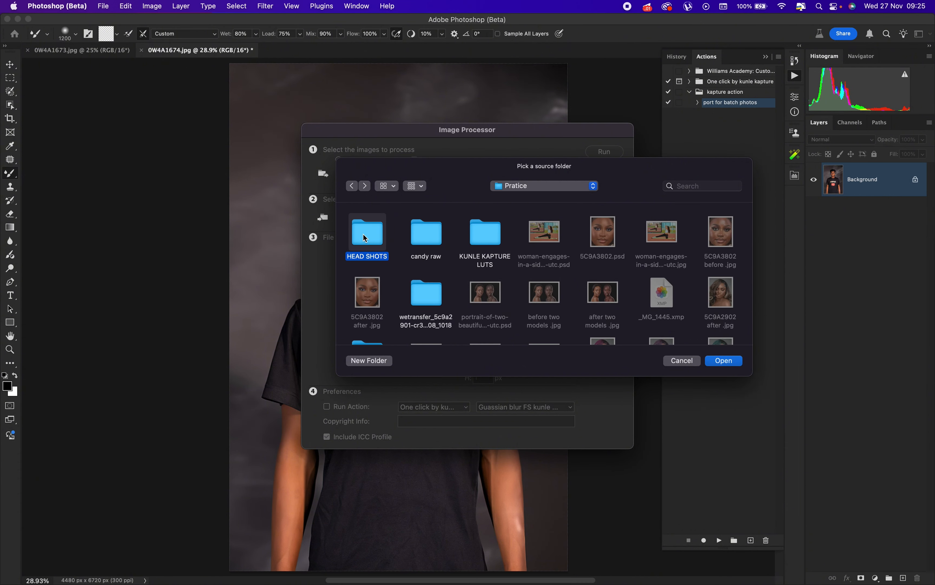
click(724, 361)
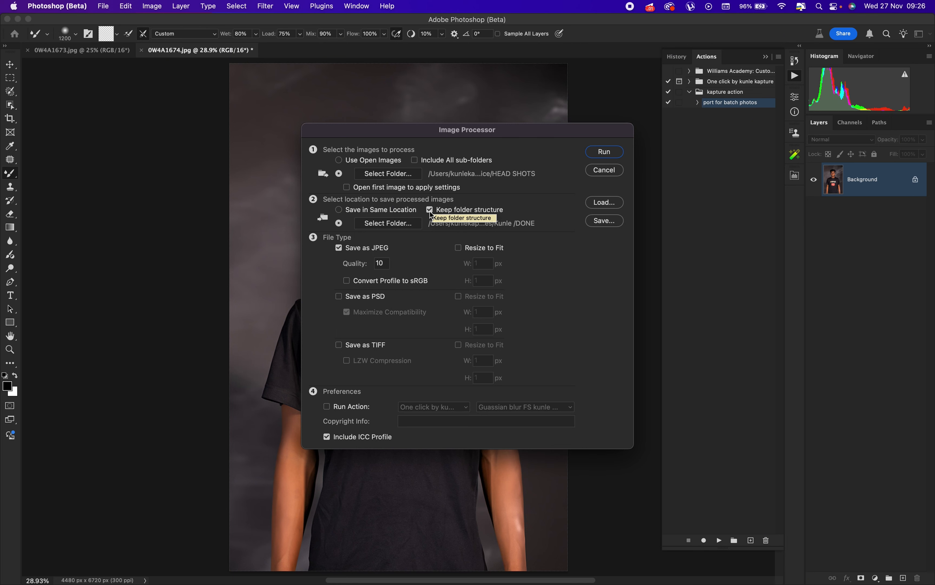
- Start choosing a destination folder for the processed images and browse to Pictures/Pratice
click(402, 223)
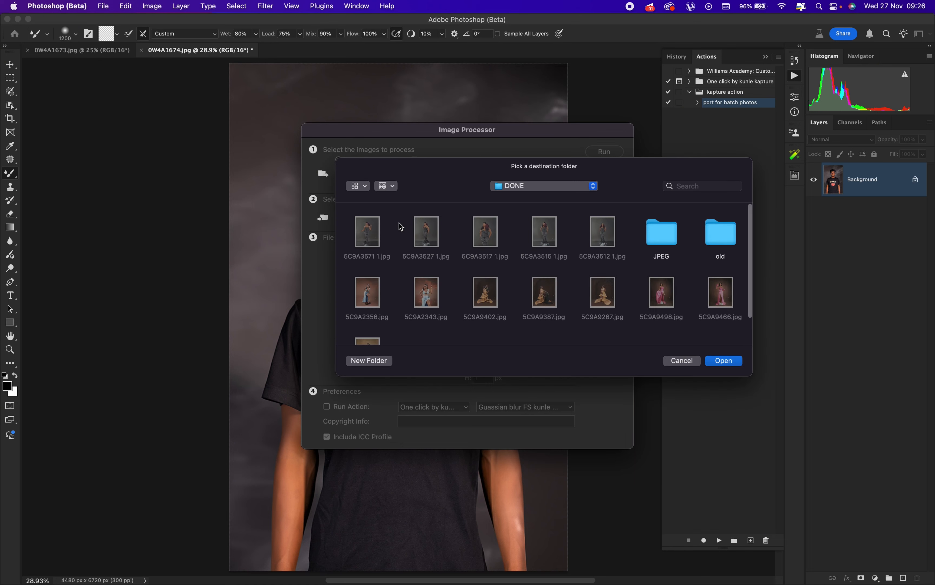
click(592, 185)
click(561, 202)
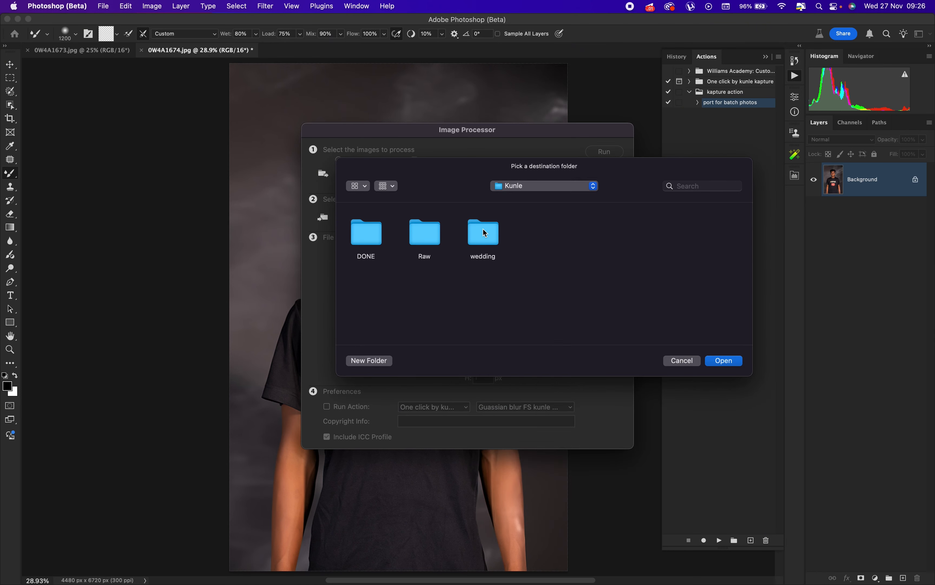
click(593, 187)
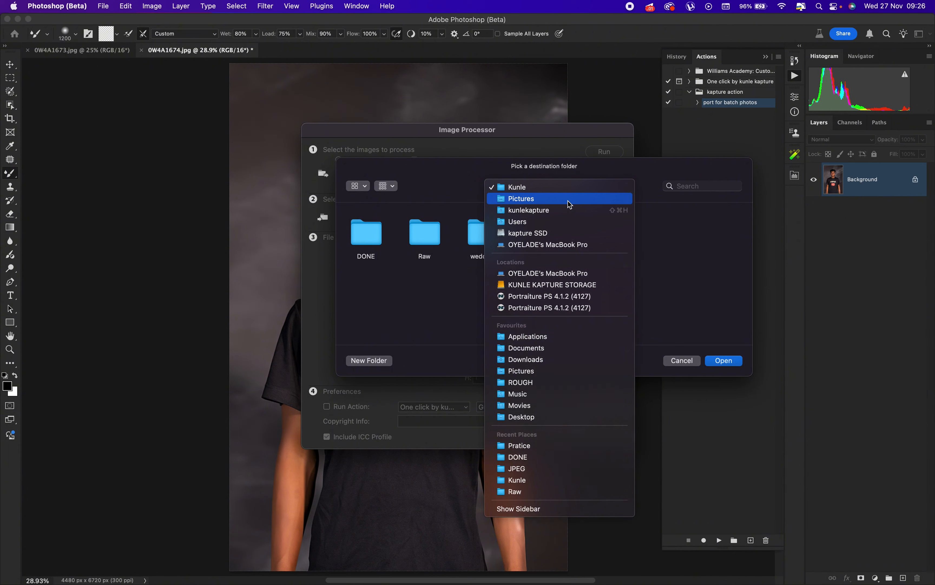
click(568, 200)
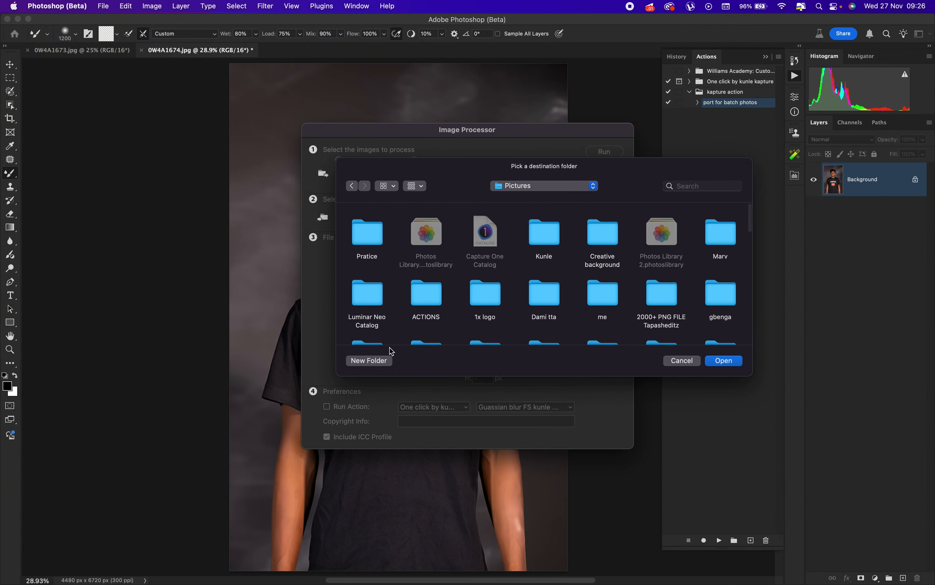
scroll(521, 314, down, 5)
scroll(521, 315, up, 5)
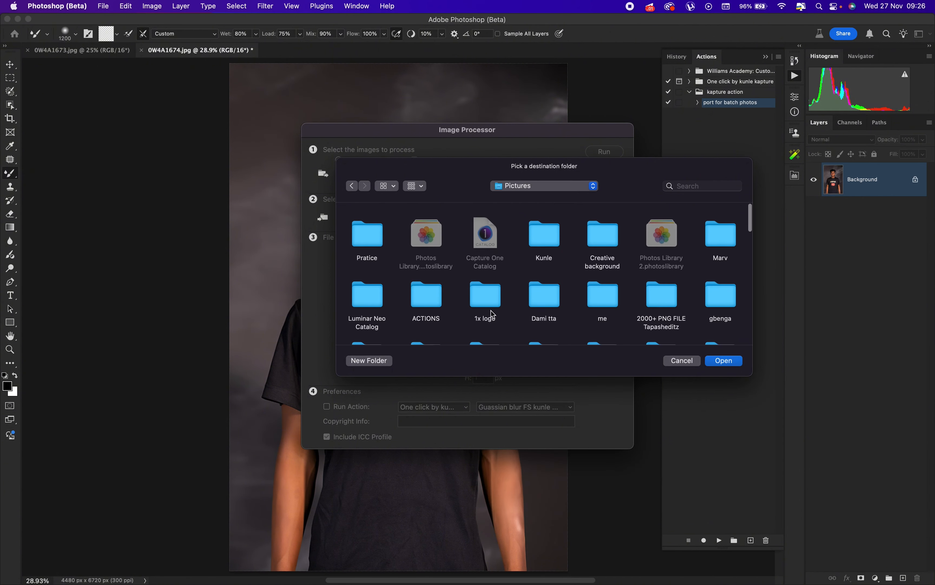
double_click(373, 235)
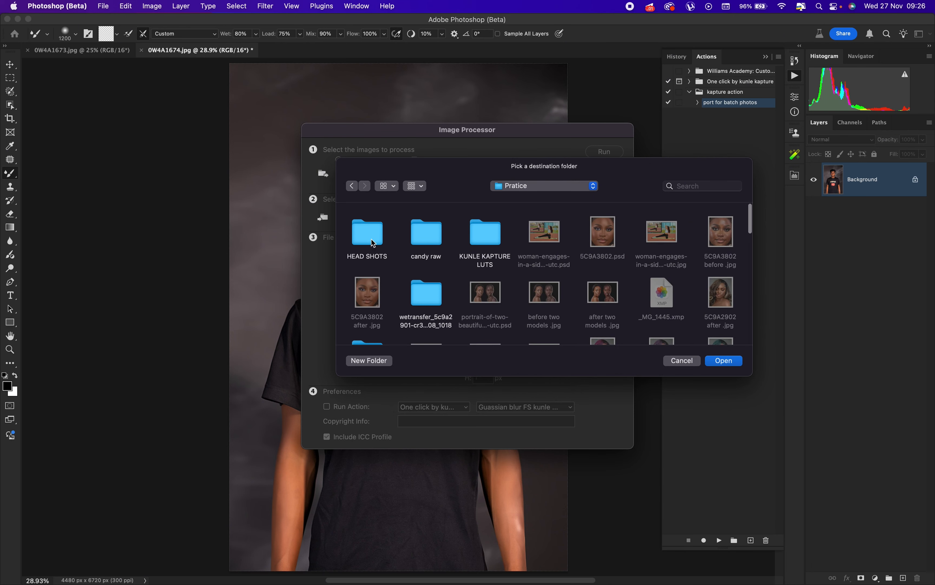
- Create a folder named "head shot port" inside Pratice and set it as the destination for the processed images
click(381, 362)
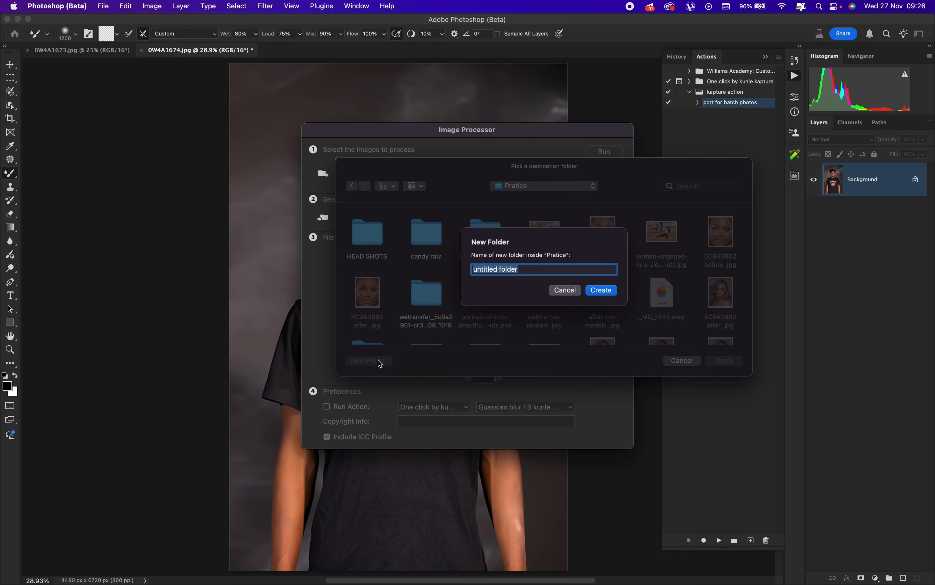
text(head shot)
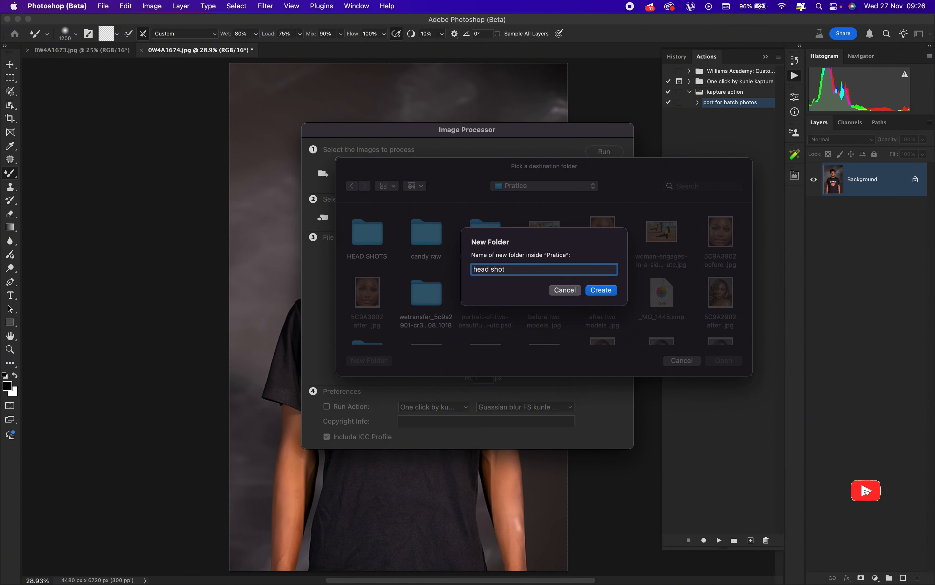
text( port)
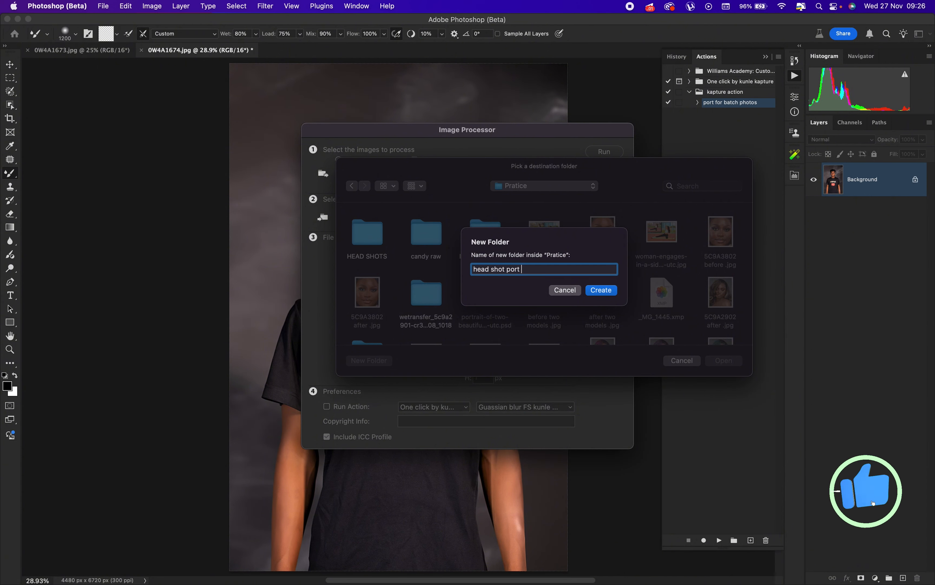
click(601, 290)
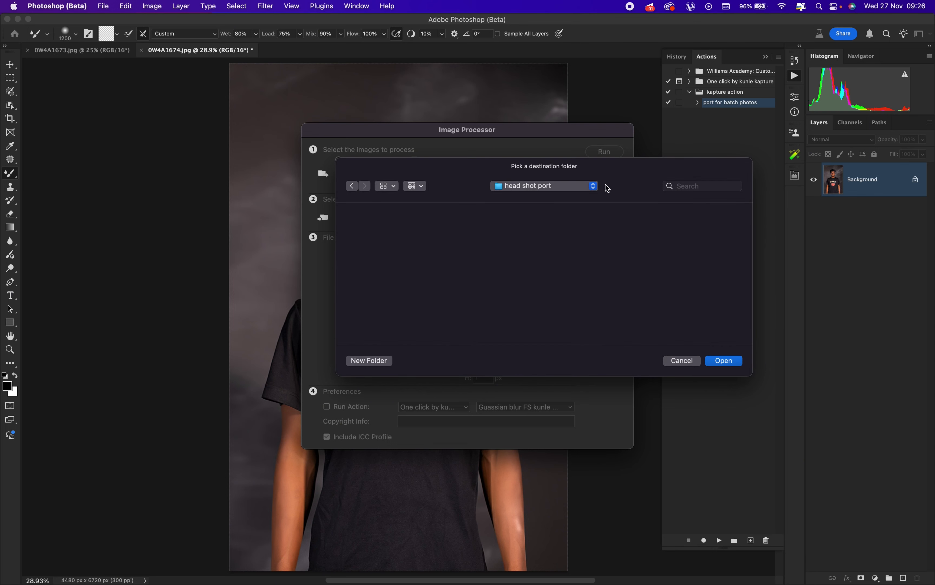
click(594, 190)
click(581, 199)
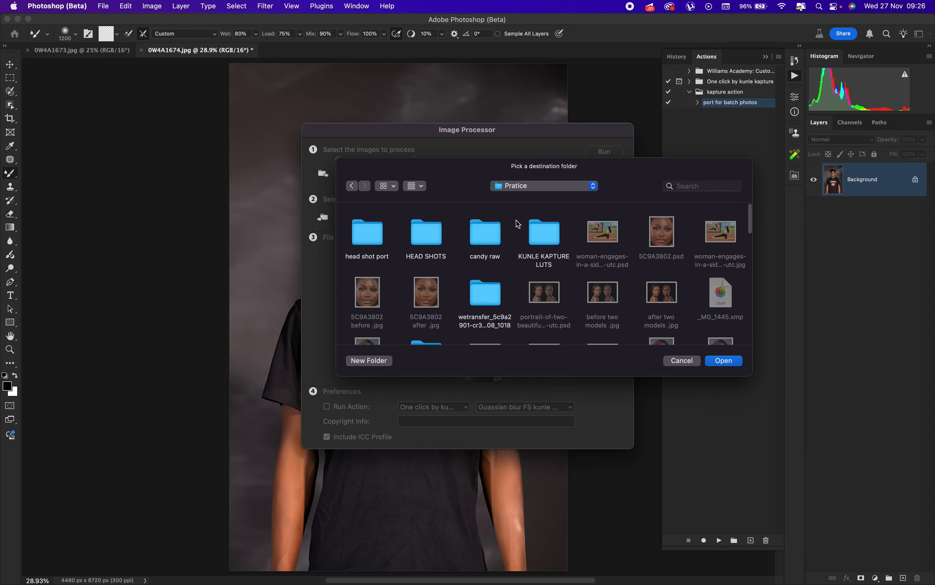
click(363, 237)
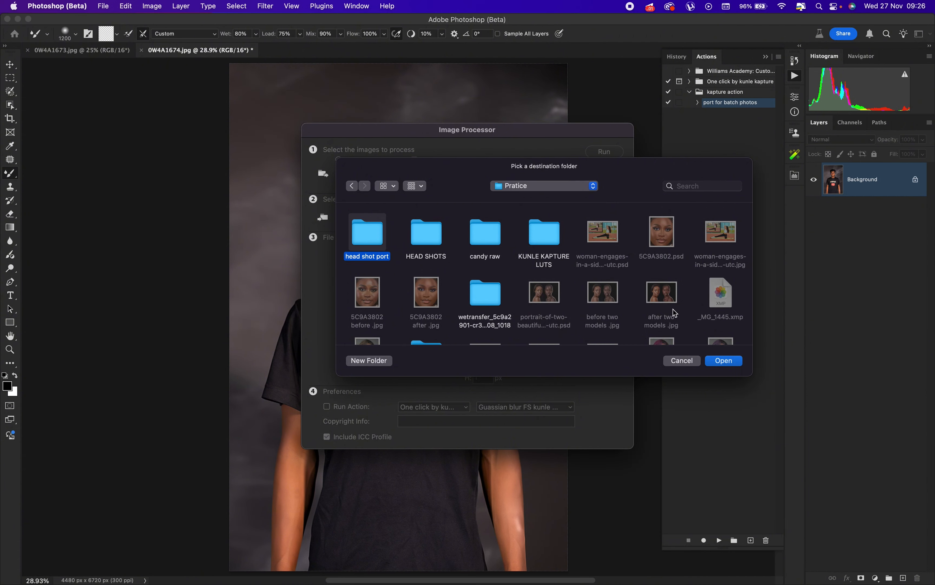
click(723, 360)
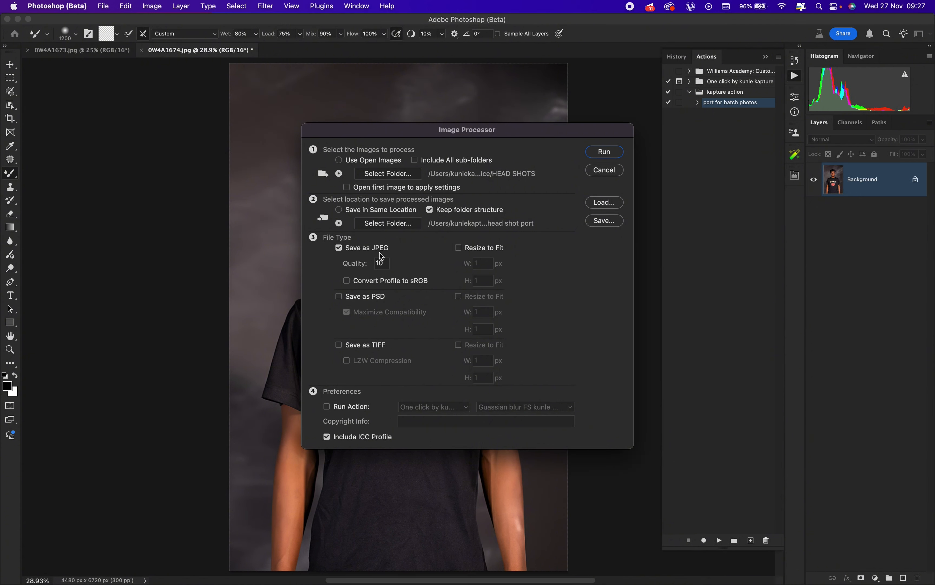
- Set the JPEG quality of the processed images to 8
double_click(385, 263)
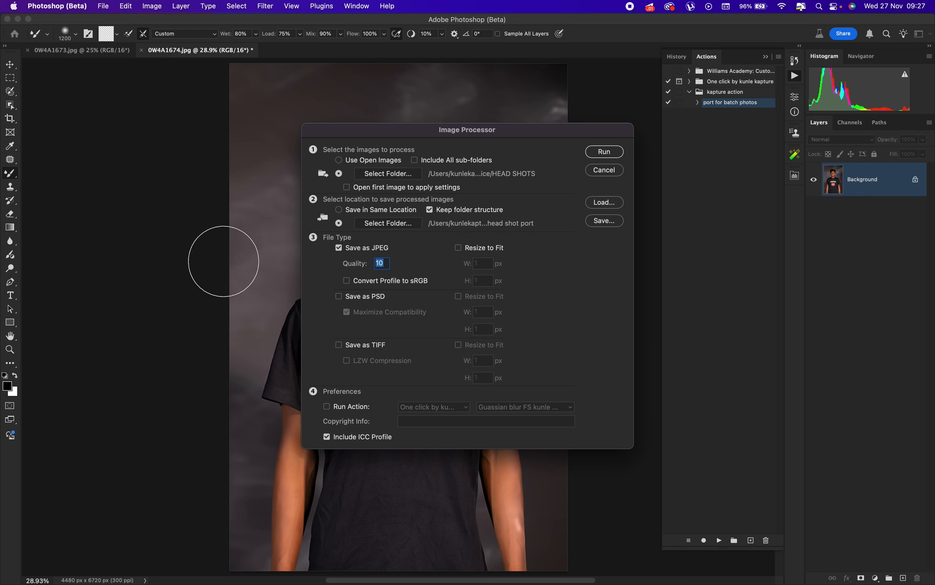
text(8)
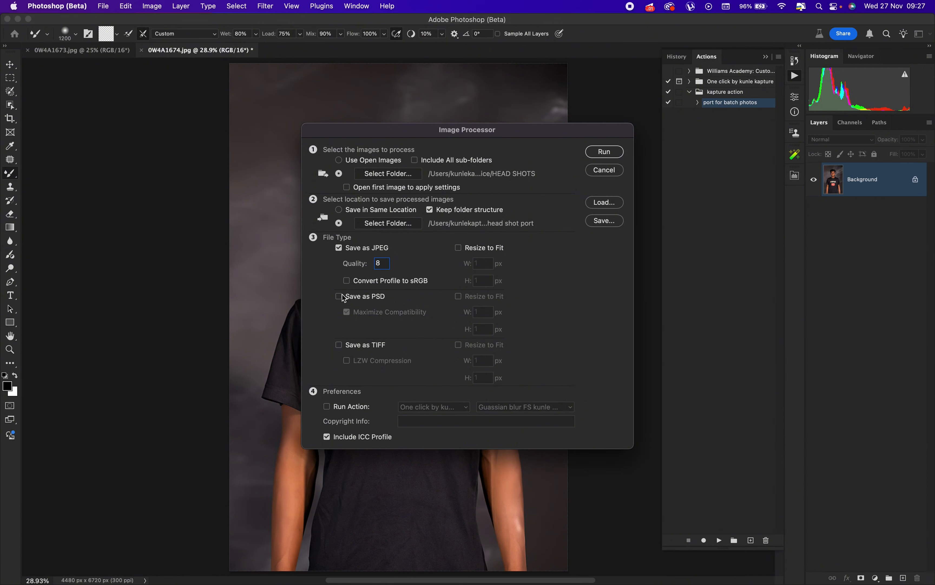
- Enable running an action during processing and choose "port for batch photos" from the "kapture action" set
click(327, 407)
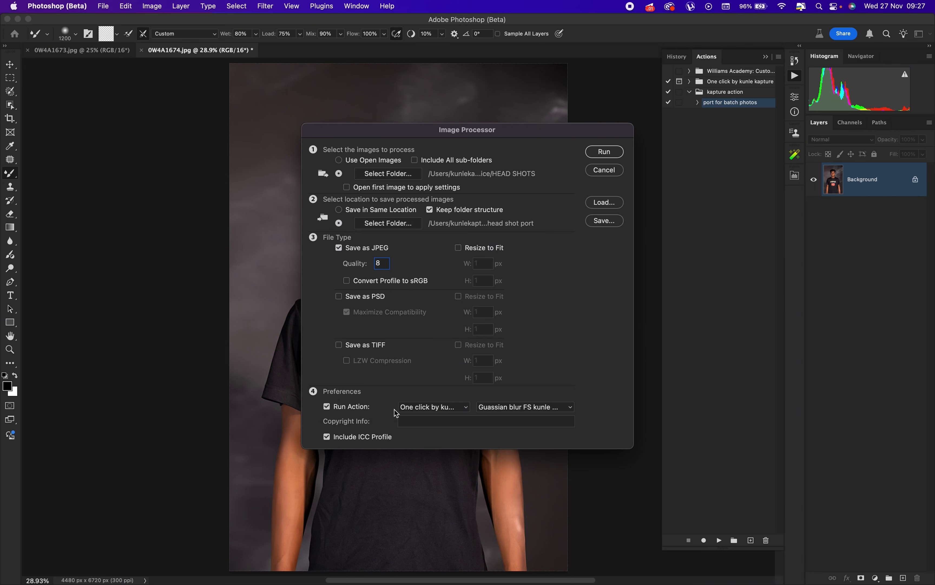
click(441, 408)
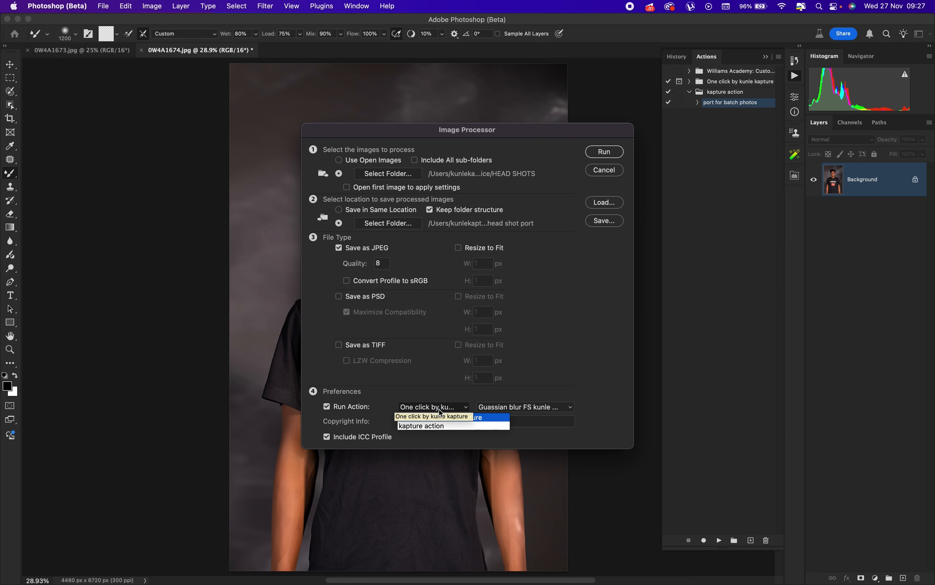
click(437, 425)
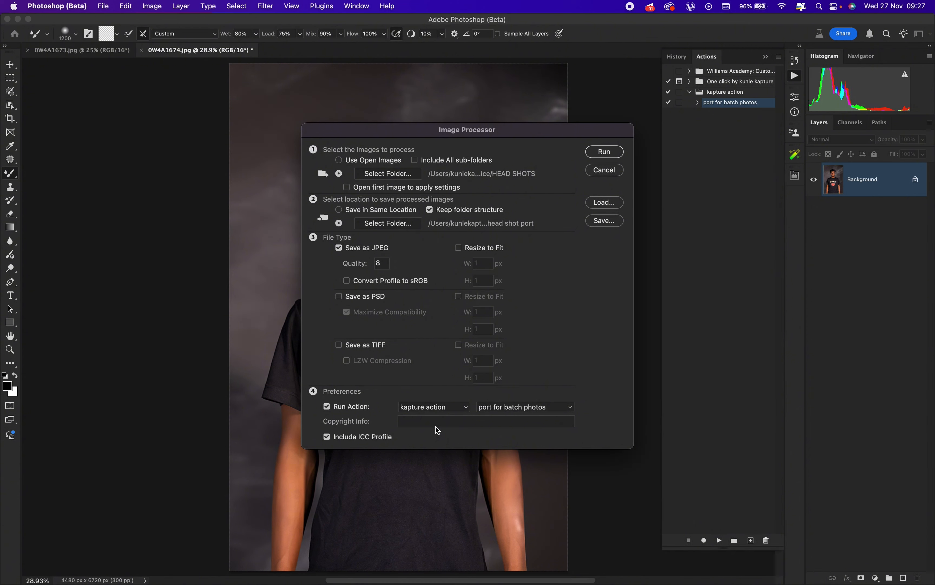
click(541, 407)
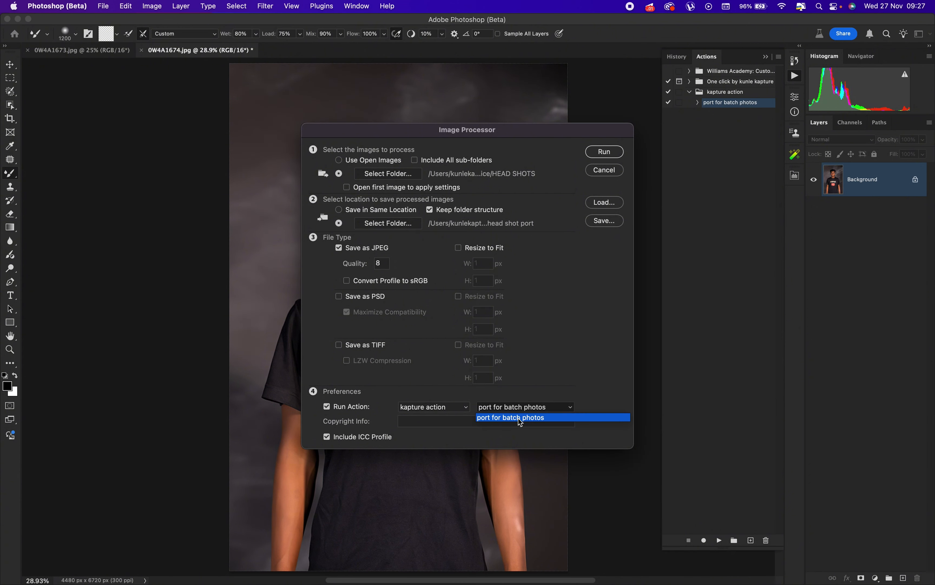
click(552, 375)
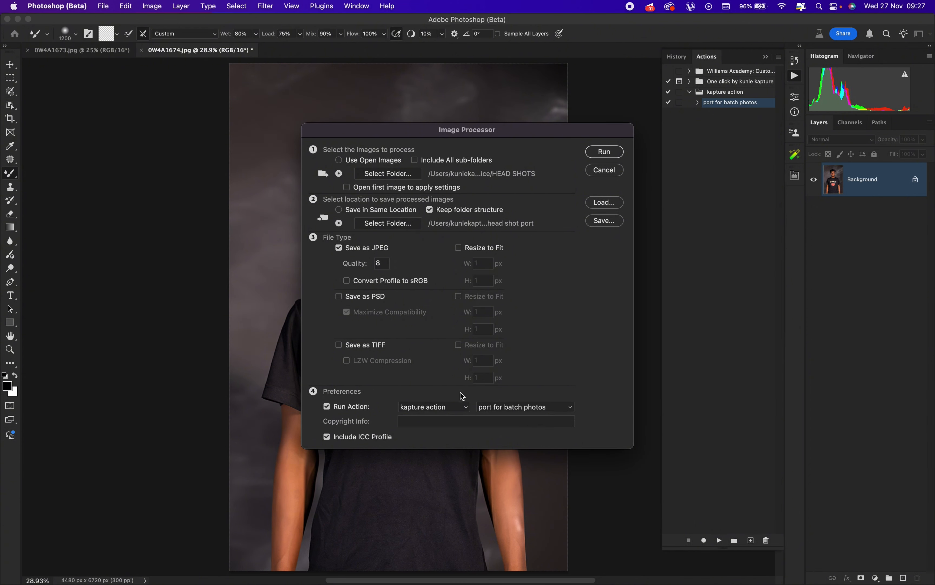
- Reselect "kapture action" with "port for batch photos" as the action and run the Image Processor on the HEAD SHOTS folder
click(442, 406)
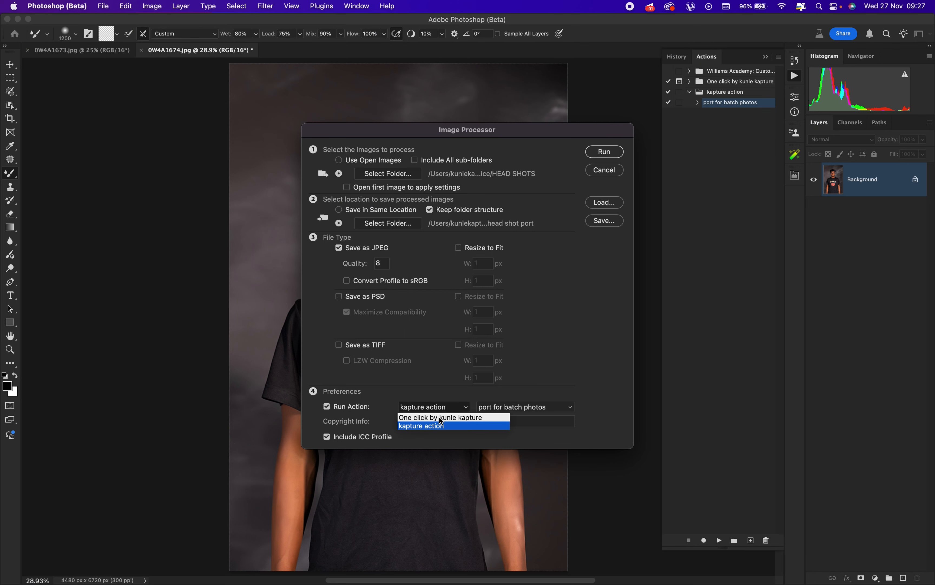
click(442, 425)
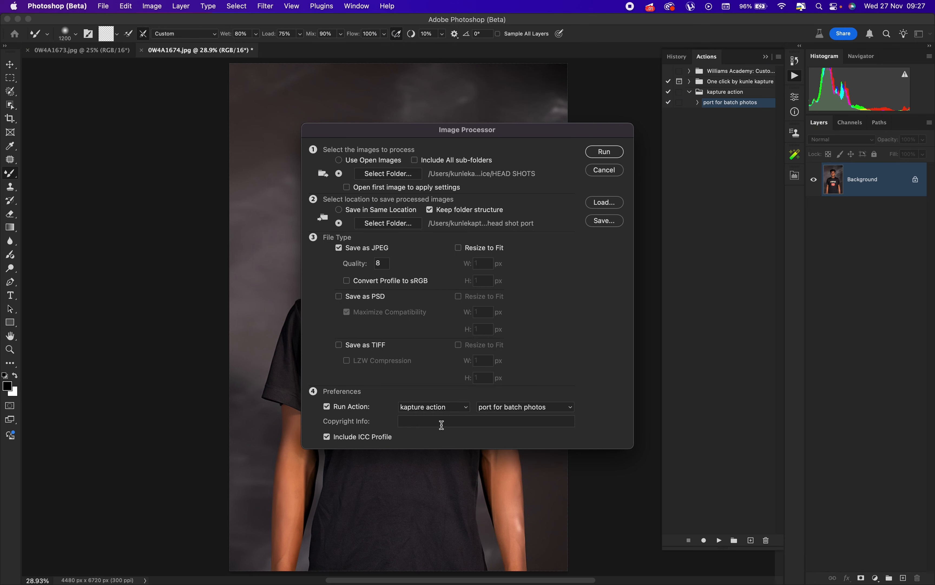
click(543, 410)
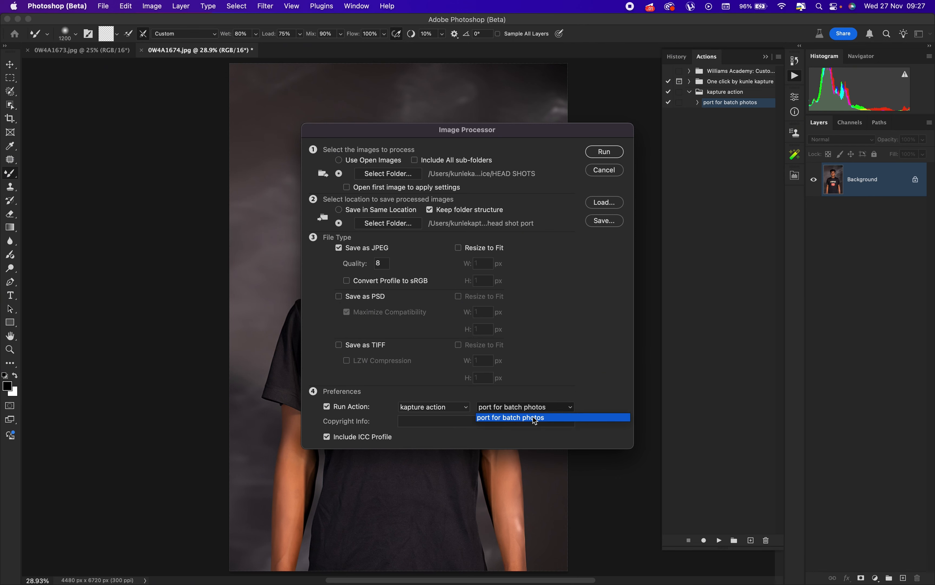
click(533, 416)
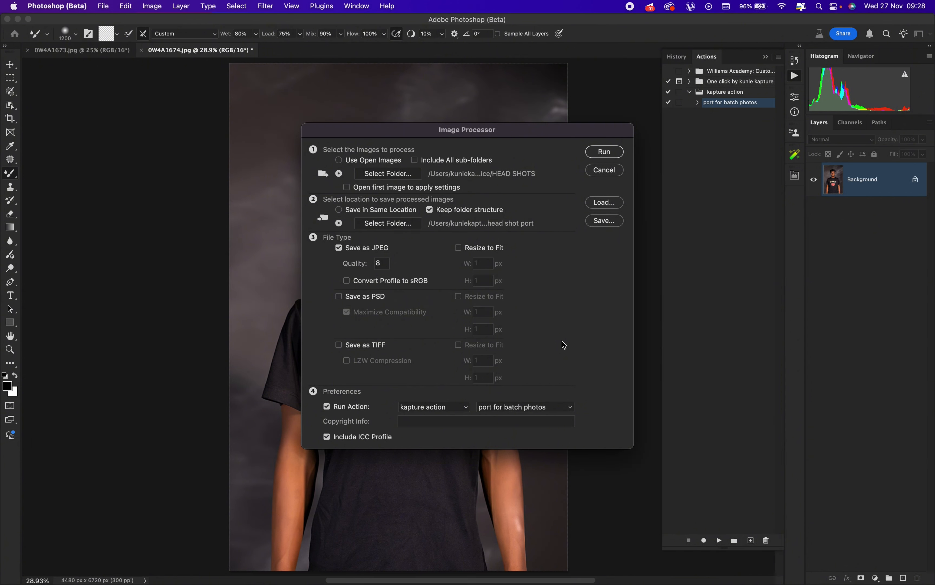
click(605, 152)
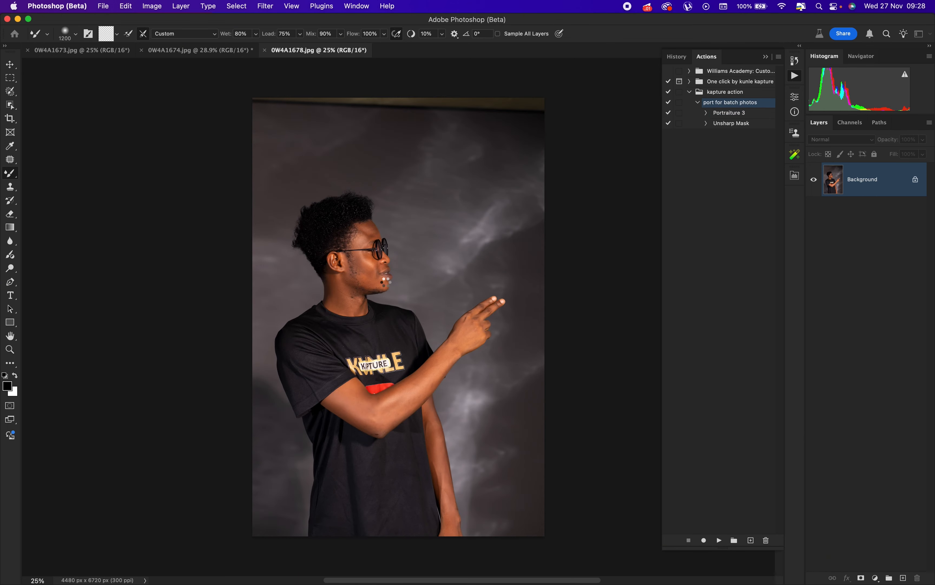
- Switch to Finder and open the "head shot port" output folder inside Pratice
key(ctrl+Right)
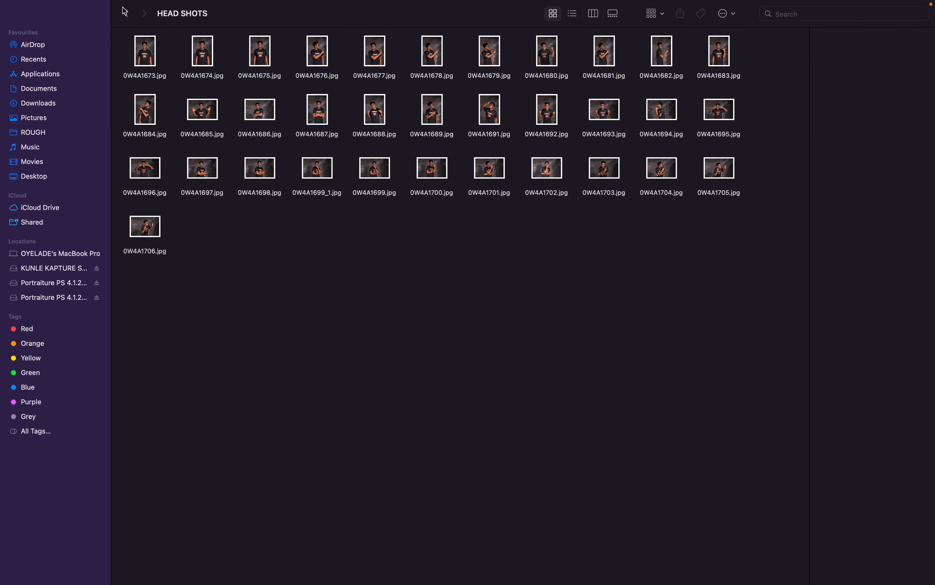
click(126, 14)
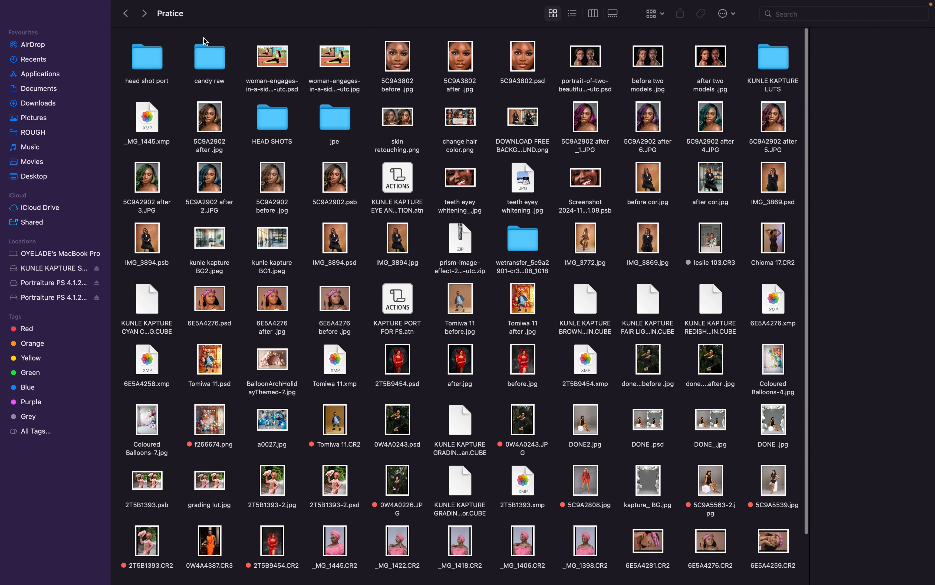
double_click(147, 62)
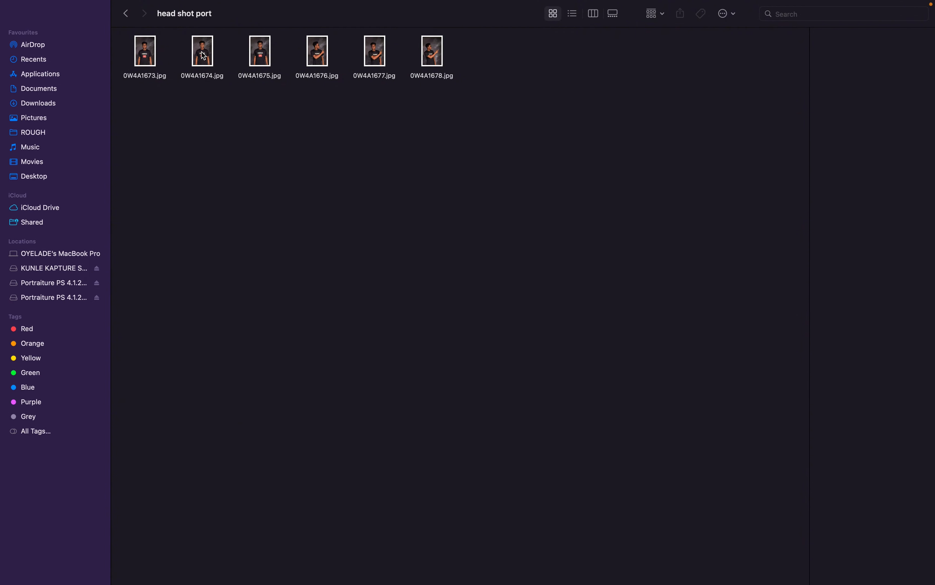
- Preview the processed photos 0W4A1673.jpg and 0W4A1674.jpg, examining the retouched face in the second one up close
click(145, 58)
key(space)
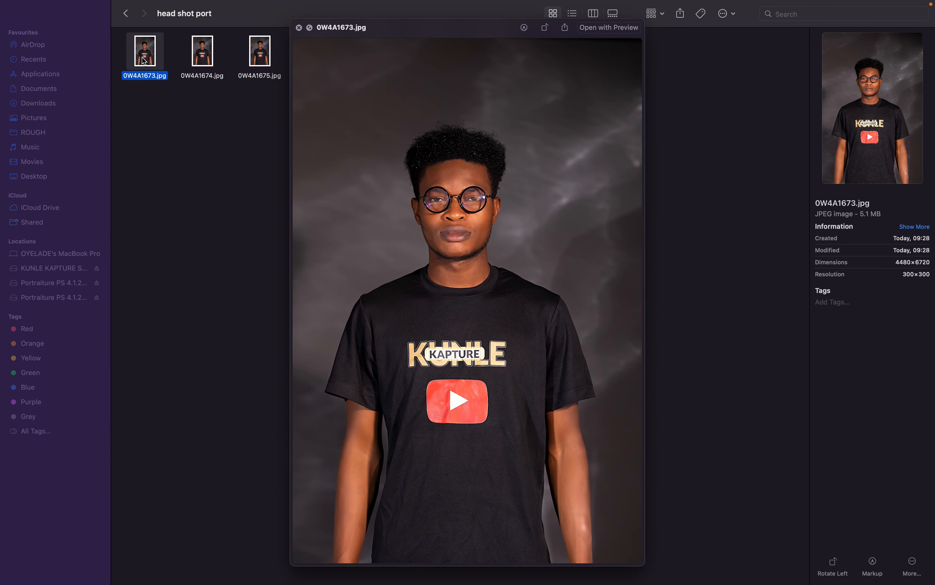
key(Right)
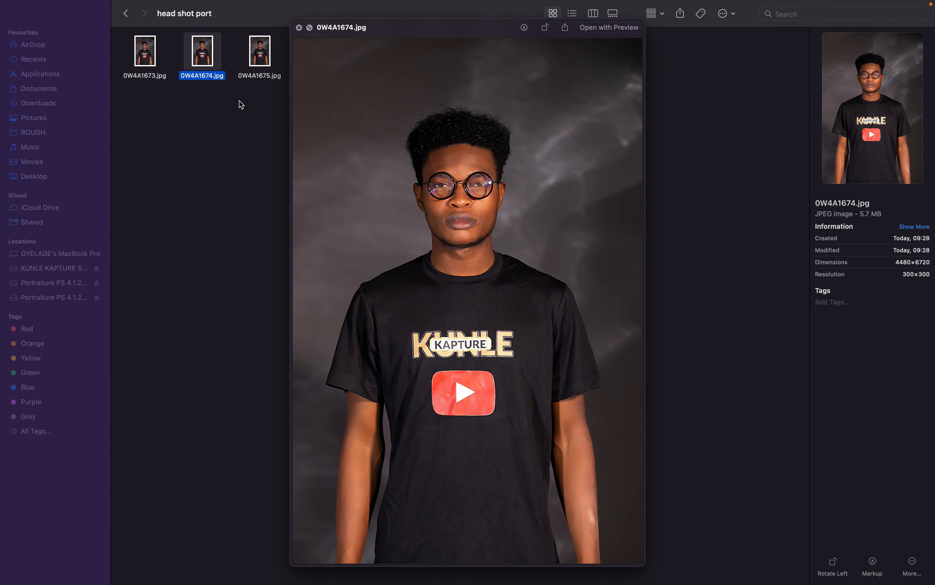
scroll(499, 102, up, 5)
scroll(499, 101, down, 5)
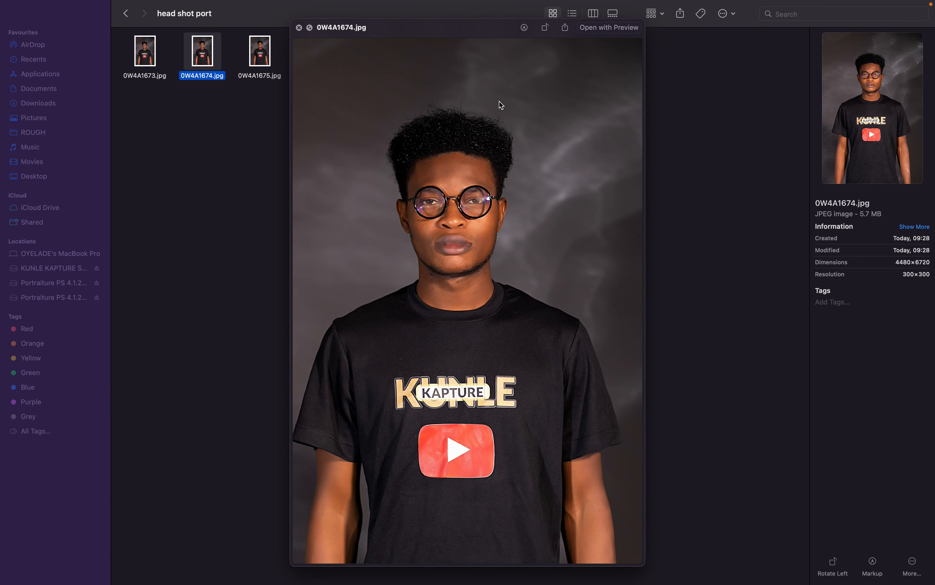
scroll(500, 102, up, 5)
scroll(413, 225, down, 4)
scroll(414, 225, down, 2)
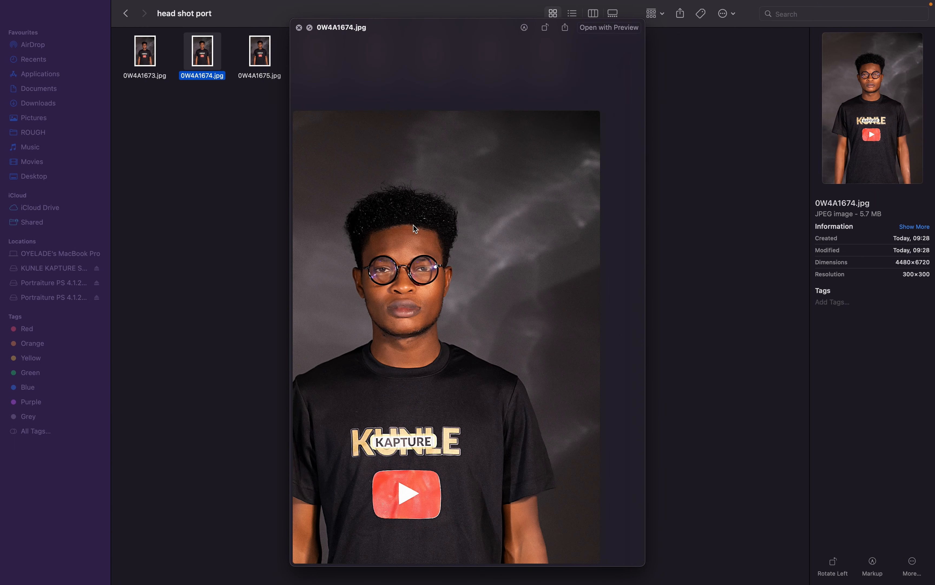
key(space)
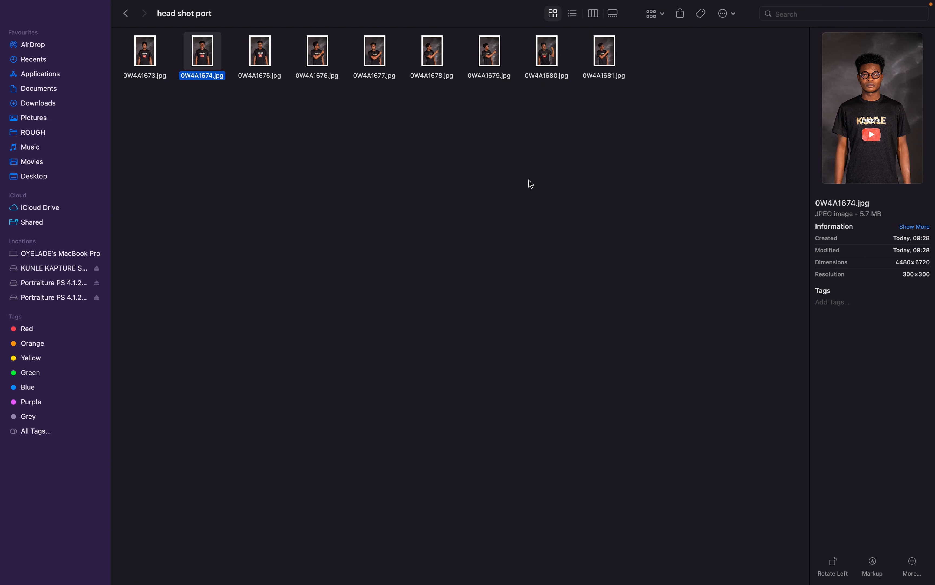